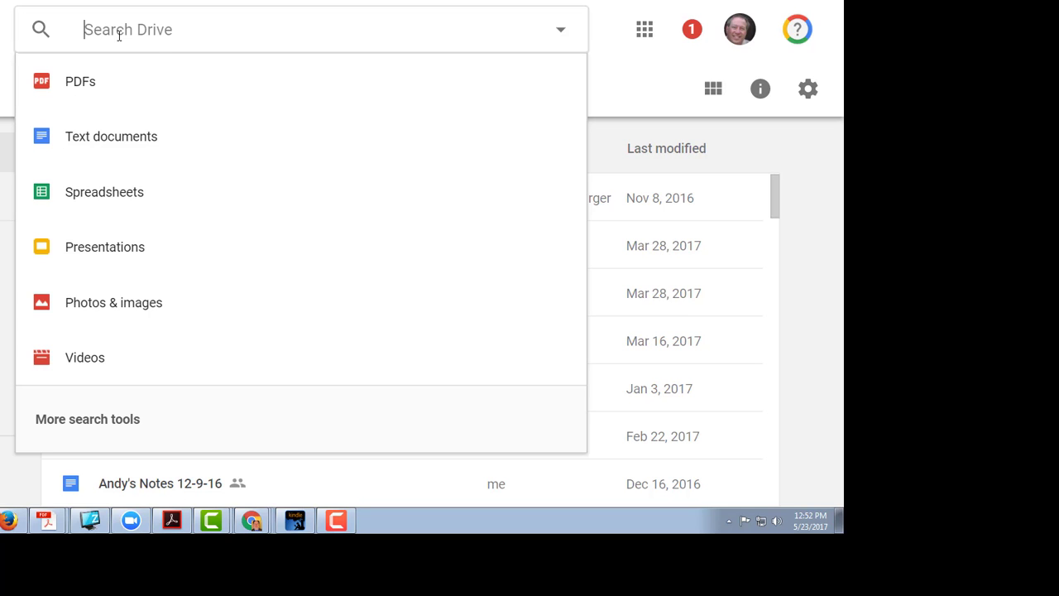
Search Drive for files dated 5-11, and change the search to 5-12.
{"action": "type", "text": "5-"}
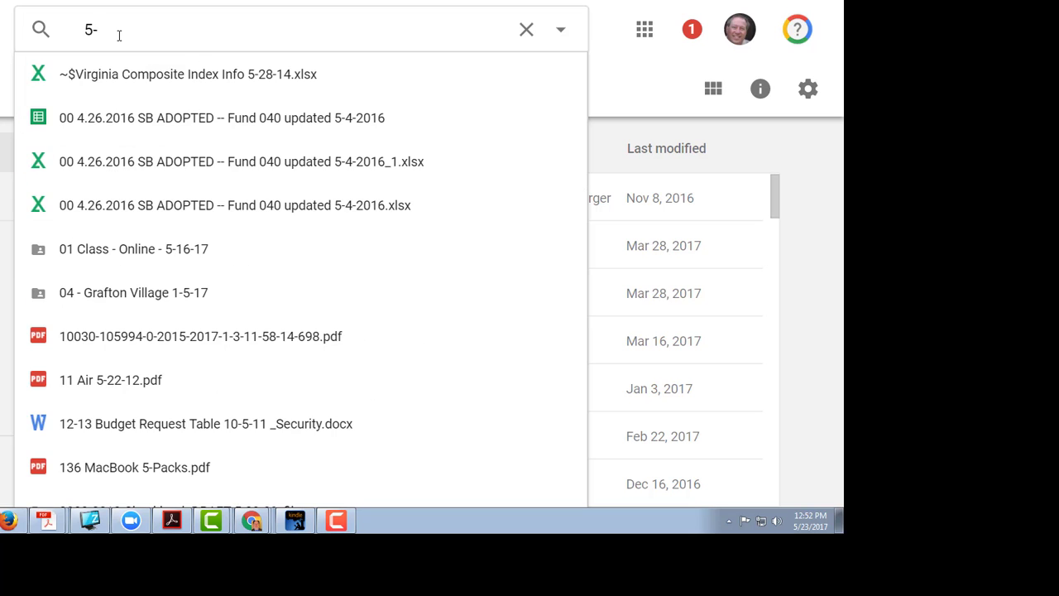
{"action": "type", "text": "11-"}
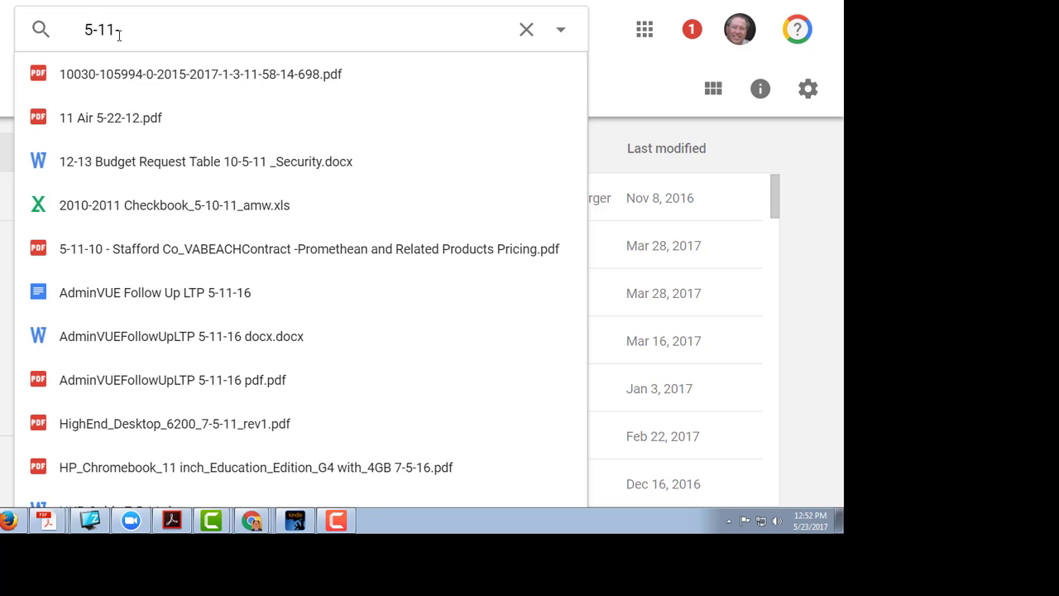
{"action": "key", "text": "BackSpace"}
{"action": "key", "text": "BackSpace"}
{"action": "type", "text": "2"}
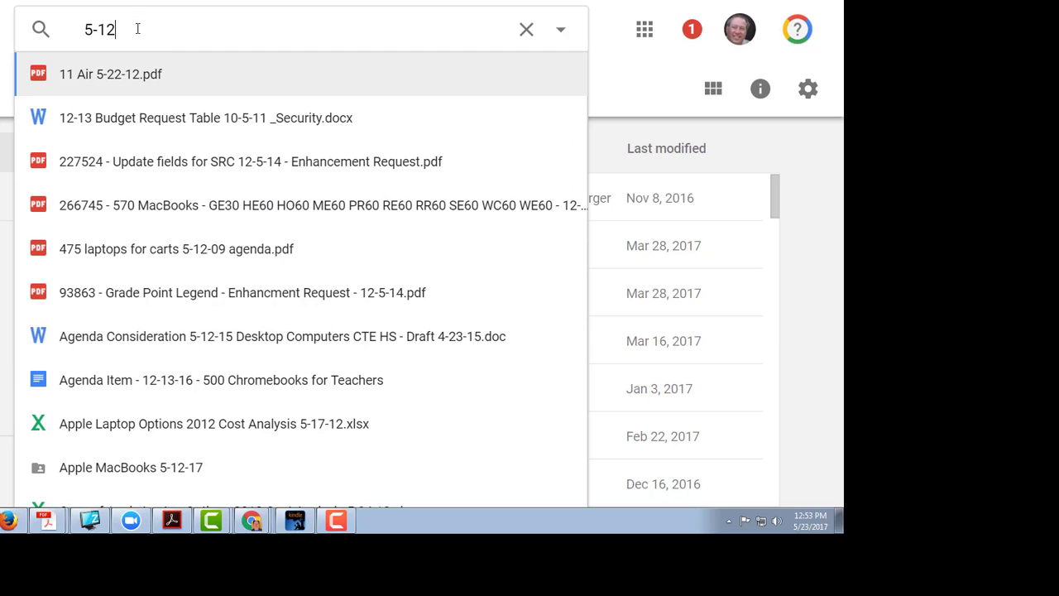
Check the May 2017 calendar and change the Drive search text to 5-10-17.
{"action": "left_click", "coordinate": [809, 521]}
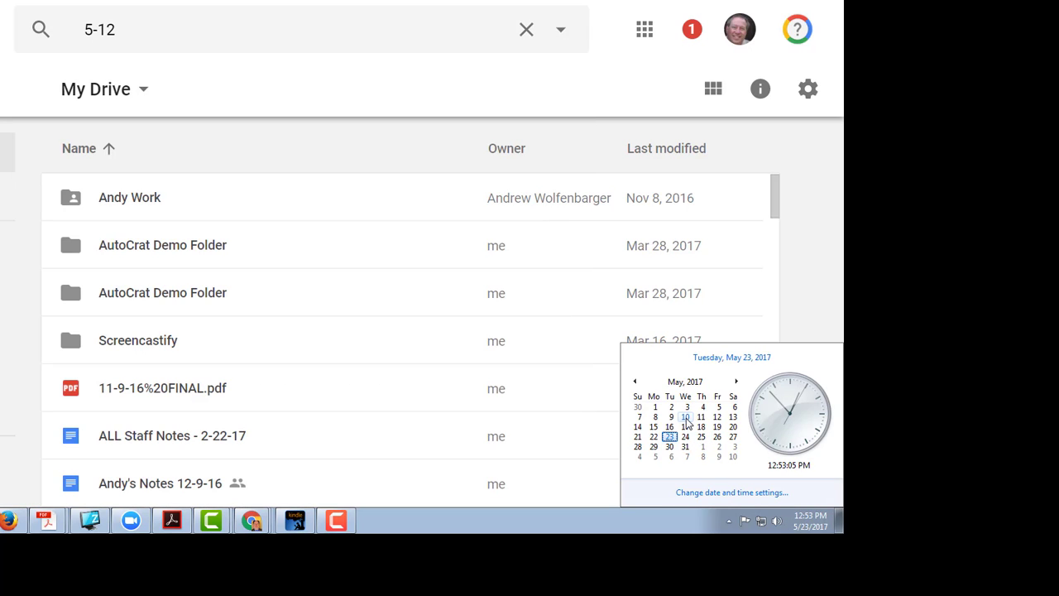
{"action": "left_click", "coordinate": [134, 29]}
{"action": "left_click_drag", "start_coordinate": [135, 29], "coordinate": [110, 30]}
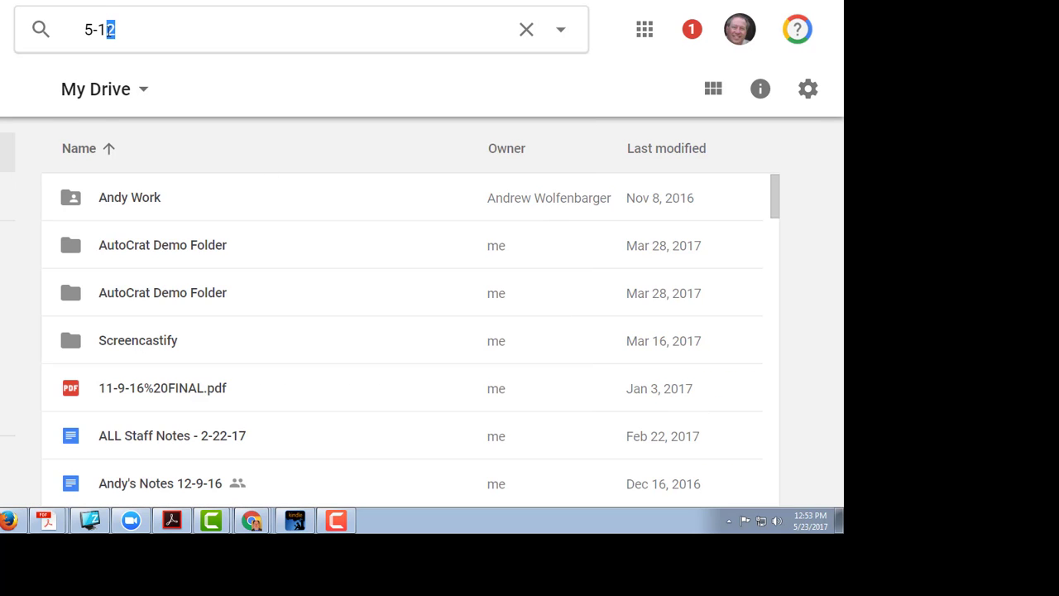
{"action": "type", "text": "0"}
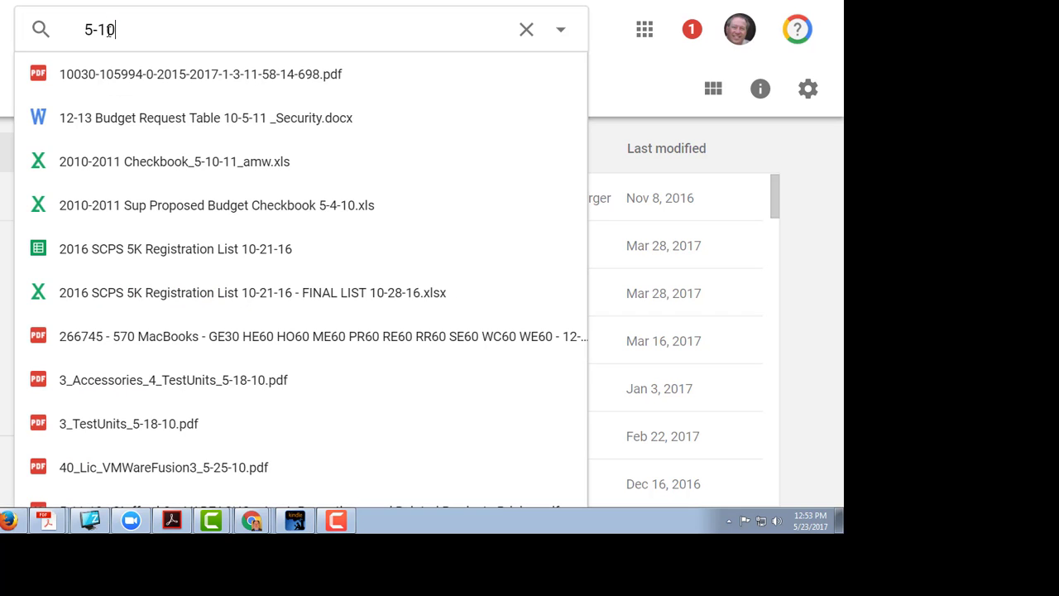
{"action": "type", "text": "-17"}
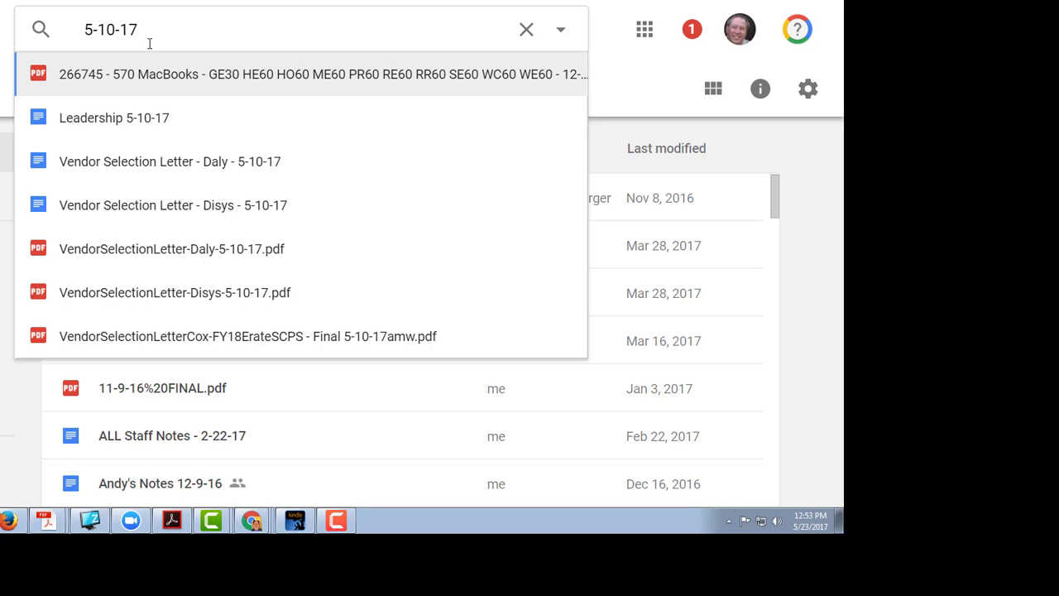
Replace the date search with a Drive search for "ESGB Elementary Grade Book".
{"action": "left_click_drag", "start_coordinate": [150, 34], "coordinate": [61, 38]}
{"action": "key", "text": "BackSpace"}
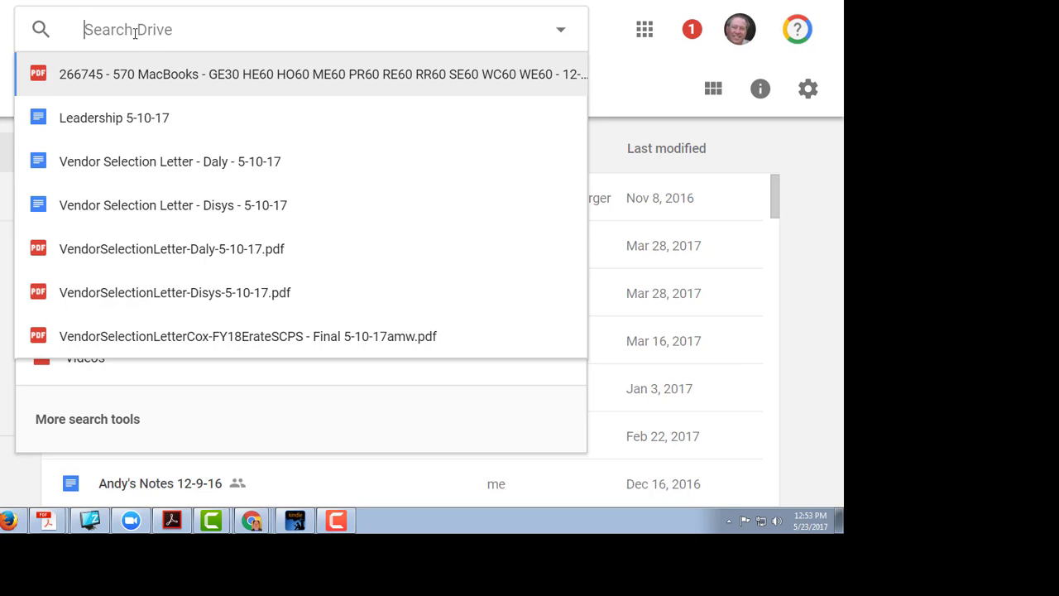
{"action": "left_click", "coordinate": [167, 32]}
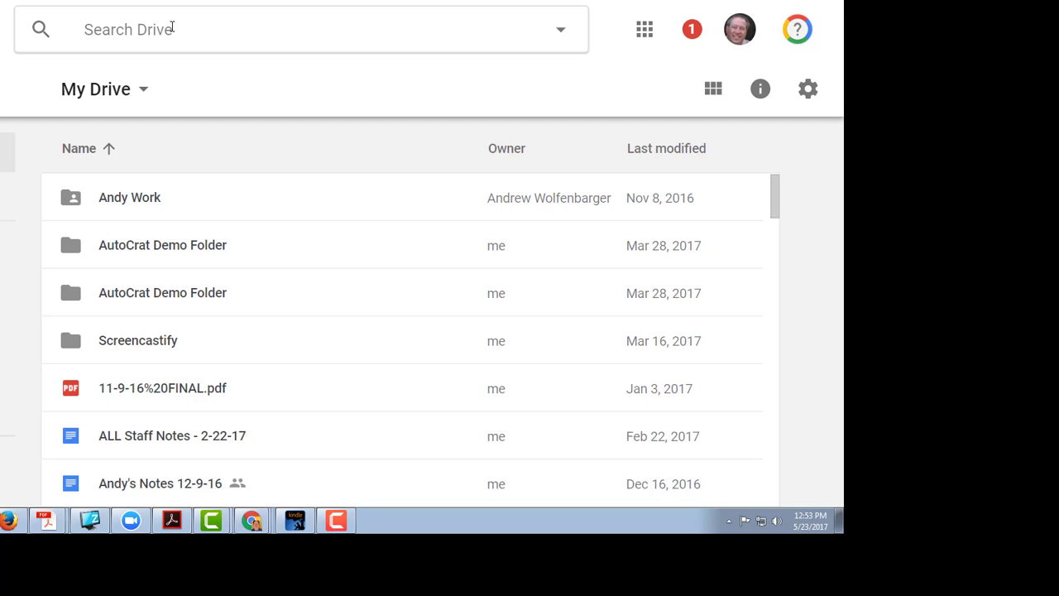
{"action": "type", "text": "ESGB"}
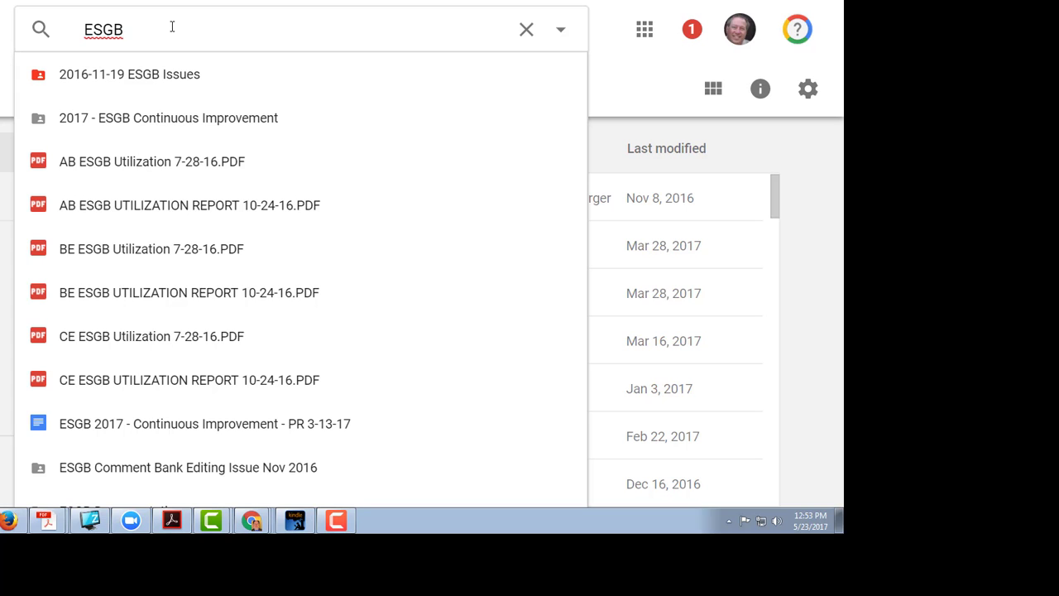
{"action": "type", "text": " Elementary "}
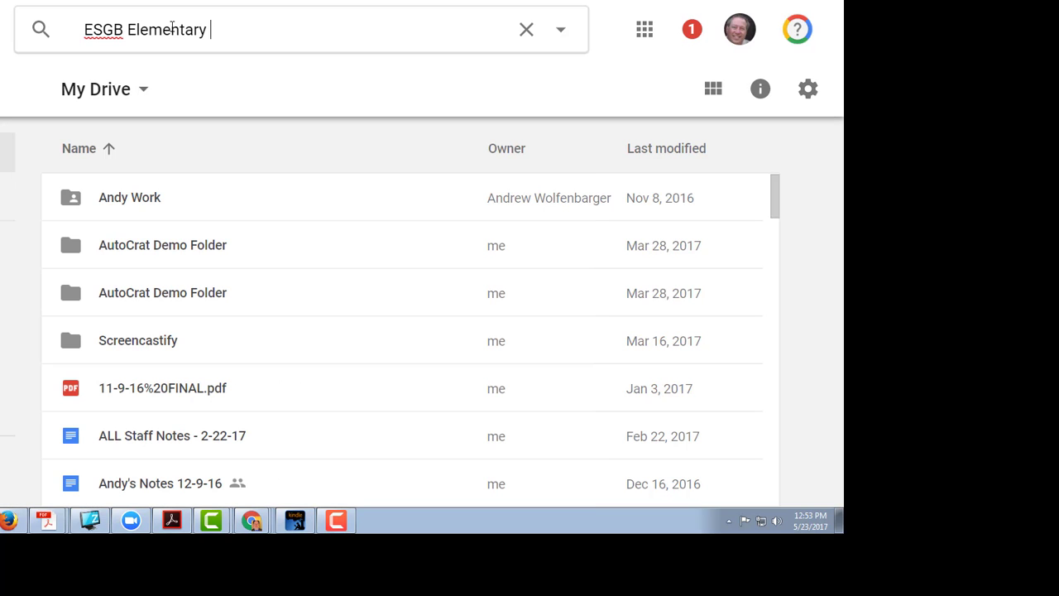
{"action": "type", "text": "Grade BOok"}
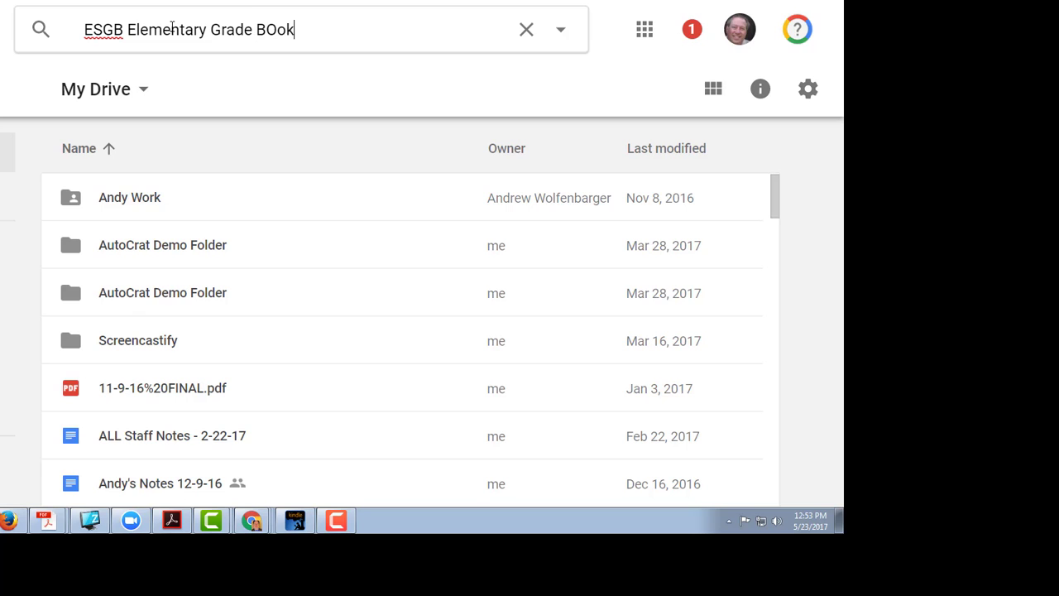
{"action": "key", "text": "BackSpace"}
{"action": "key", "text": "BackSpace"}
{"action": "key", "text": "BackSpace"}
{"action": "type", "text": "ook"}
{"action": "key", "text": "Return"}
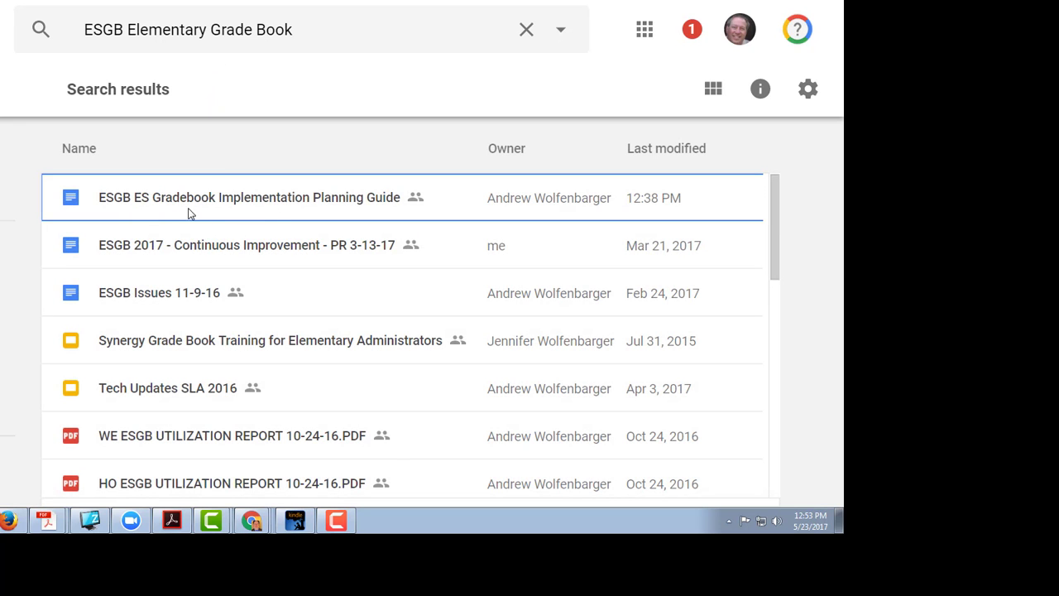
Open the ESGB ES Gradebook Implementation Planning Guide and look through its process phases, committee list and meeting plan.
{"action": "left_click", "coordinate": [273, 208]}
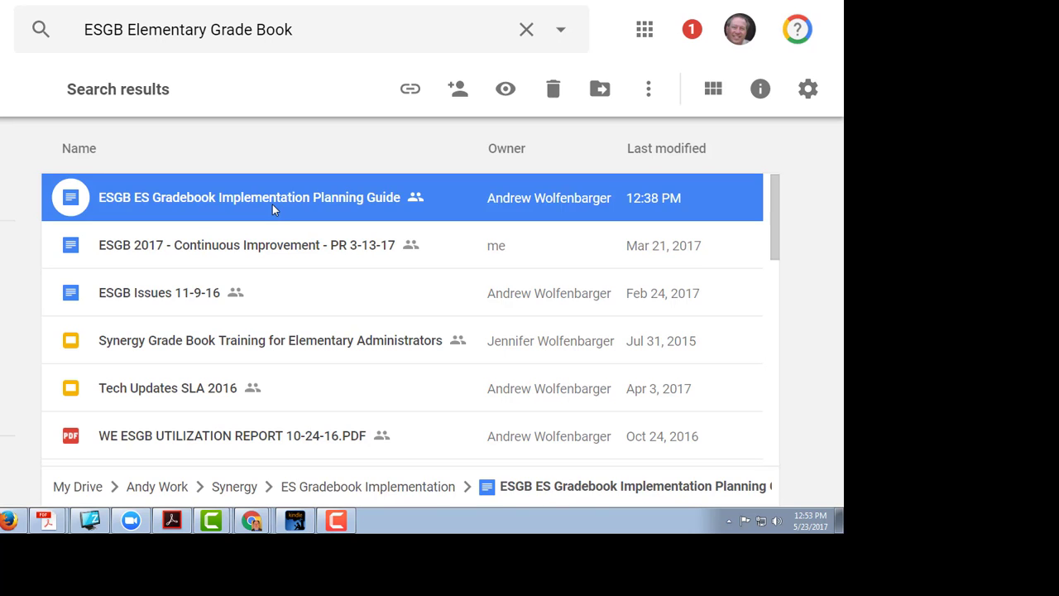
{"action": "double_click", "coordinate": [272, 204]}
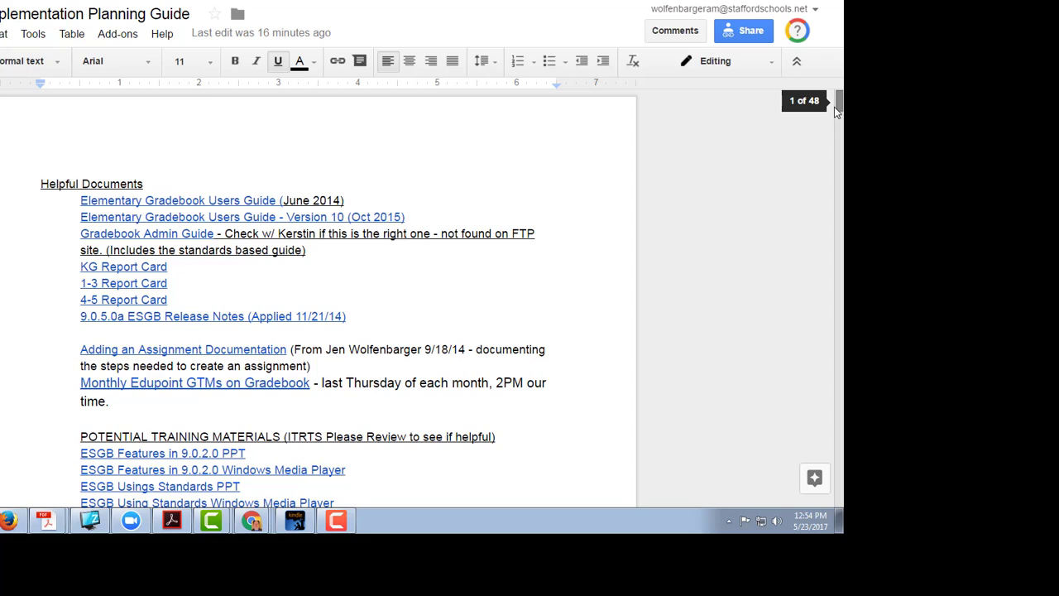
{"action": "left_click_drag", "start_coordinate": [836, 107], "coordinate": [836, 116]}
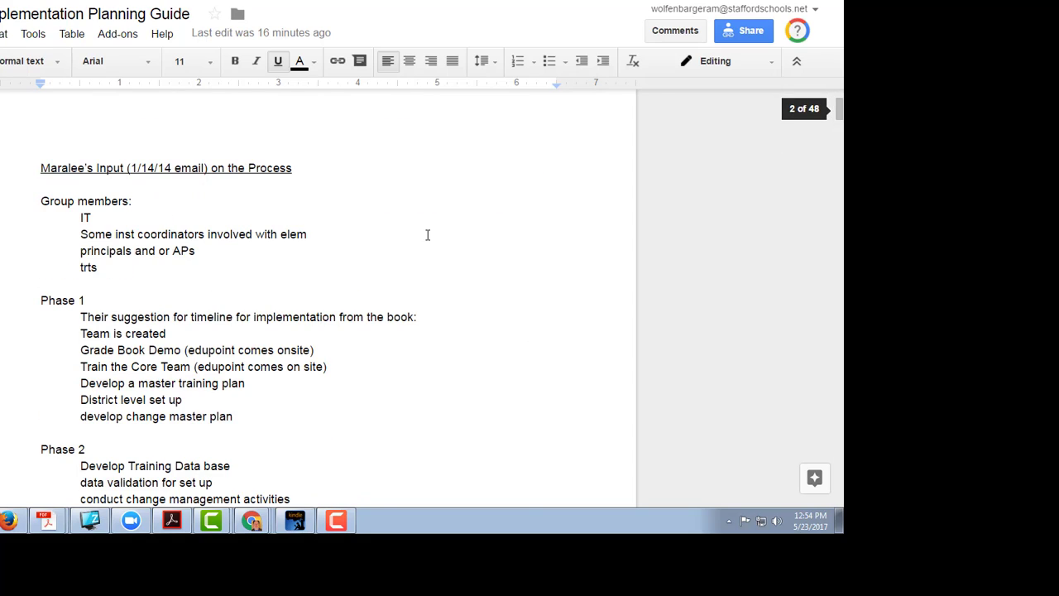
{"action": "scroll", "coordinate": [359, 267], "scroll_direction": "down", "scroll_amount": 15}
{"action": "scroll", "coordinate": [414, 294], "scroll_direction": "up", "scroll_amount": 10}
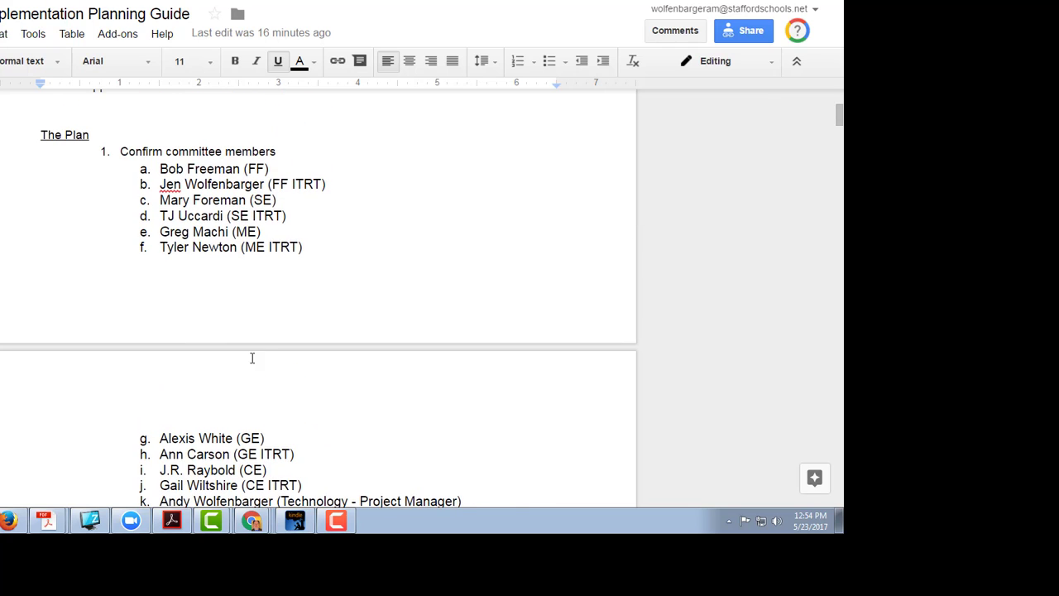
{"action": "scroll", "coordinate": [248, 355], "scroll_direction": "down", "scroll_amount": 4}
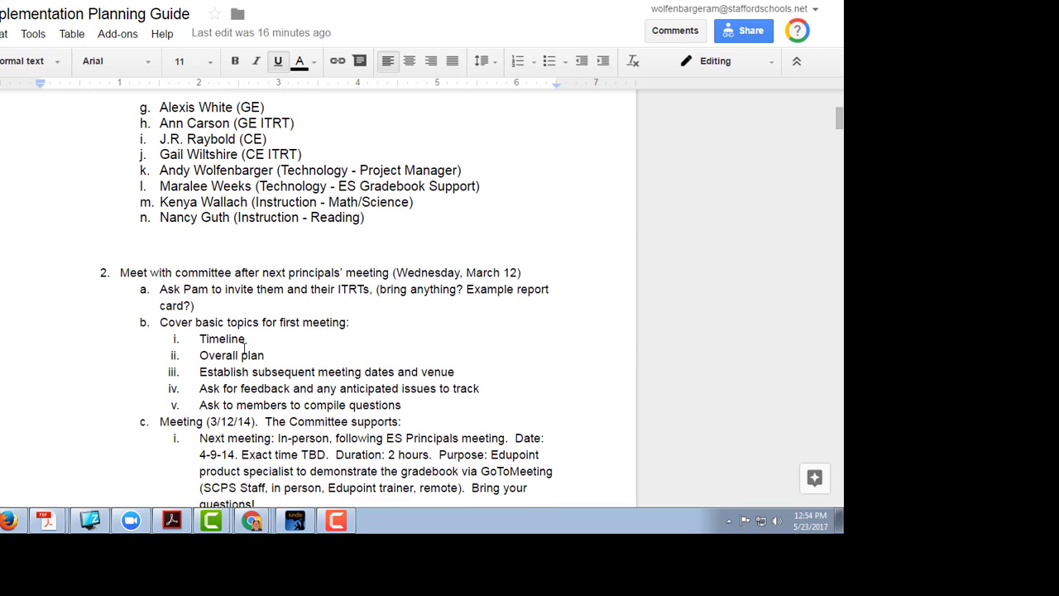
{"action": "scroll", "coordinate": [246, 347], "scroll_direction": "down", "scroll_amount": 8}
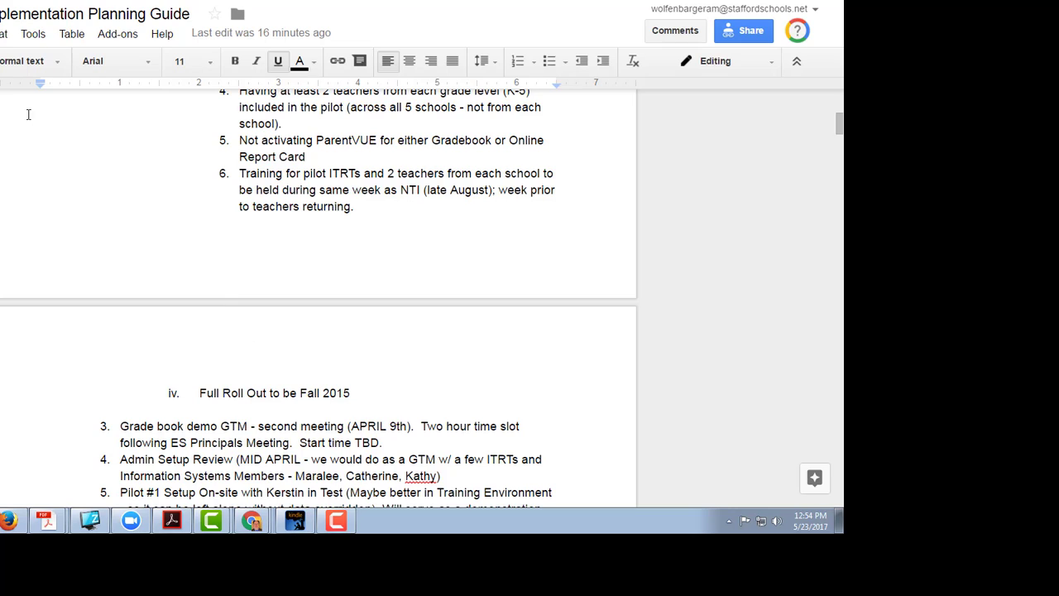
Highlight the six numbered points under the secondary pilot (Pilot #2) for review, and return to the Helpful Documents list.
{"action": "left_click", "coordinate": [0, 34]}
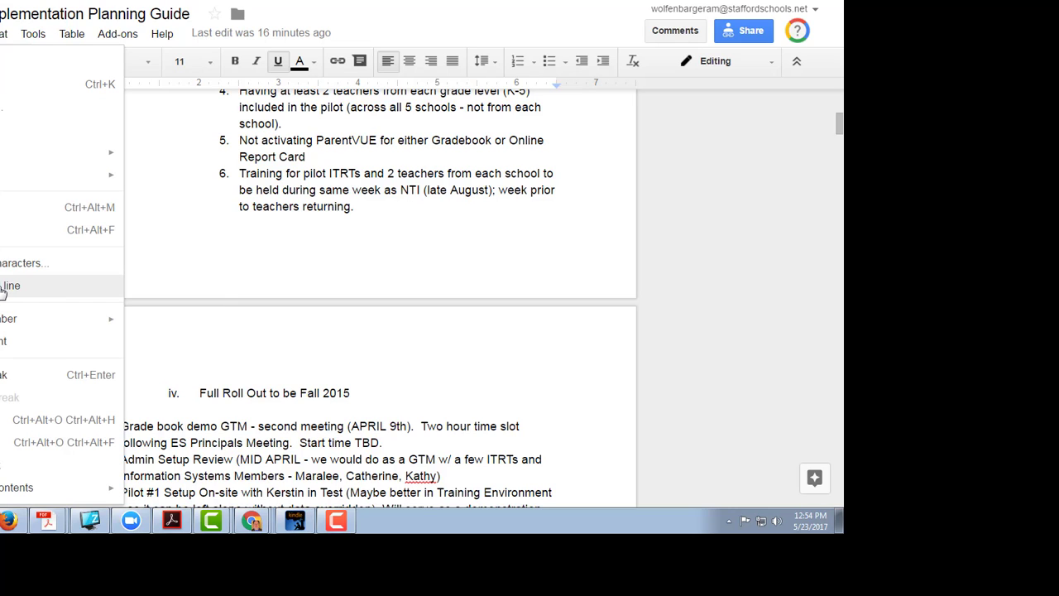
{"action": "left_click", "coordinate": [235, 260]}
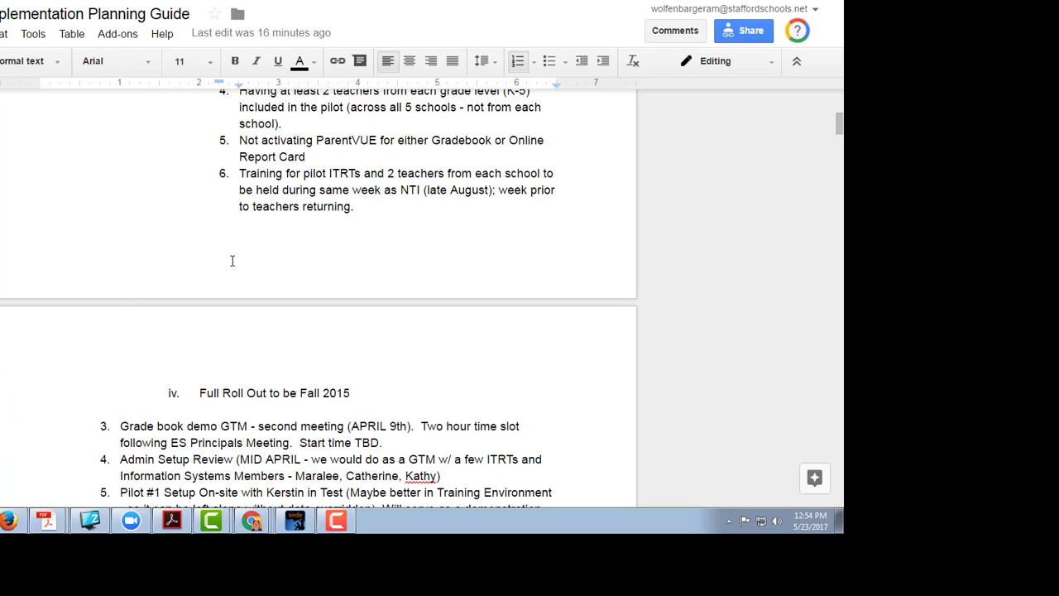
{"action": "scroll", "coordinate": [234, 262], "scroll_direction": "up", "scroll_amount": 3}
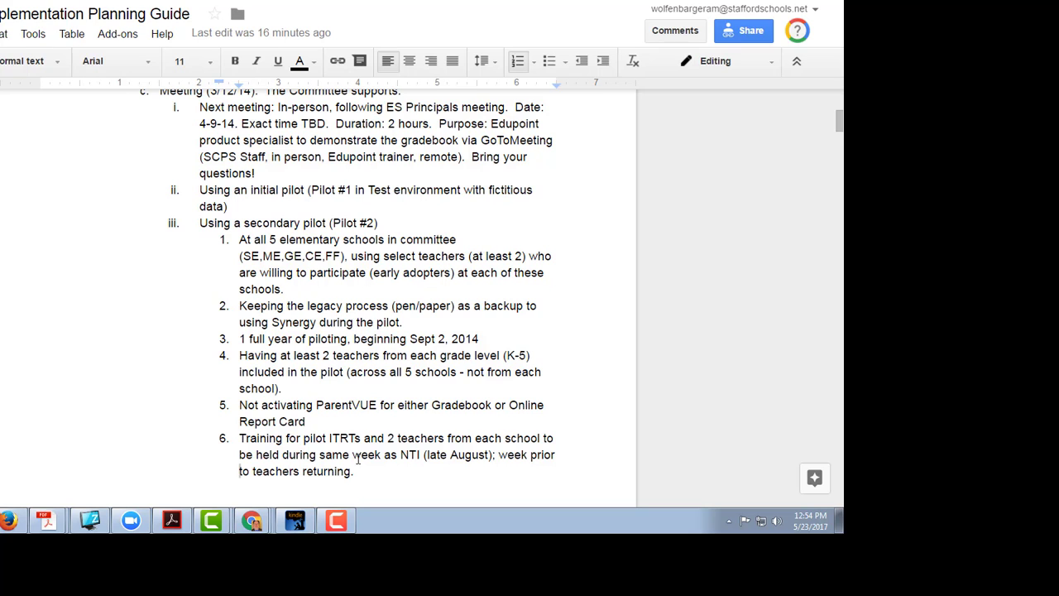
{"action": "left_click_drag", "start_coordinate": [354, 471], "coordinate": [240, 240]}
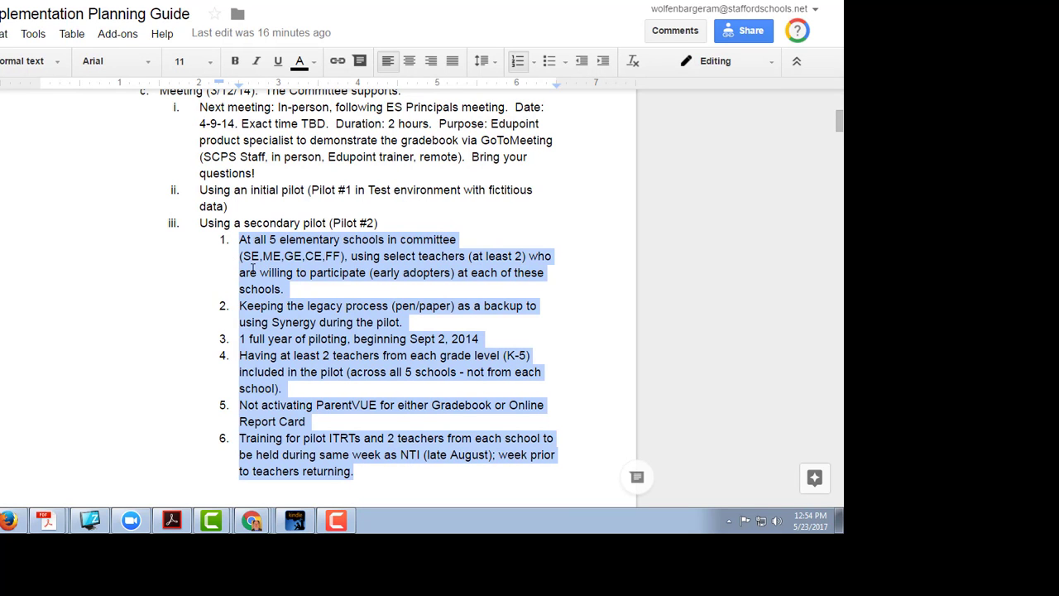
{"action": "left_click", "coordinate": [497, 214]}
{"action": "scroll", "coordinate": [322, 266], "scroll_direction": "up", "scroll_amount": 10}
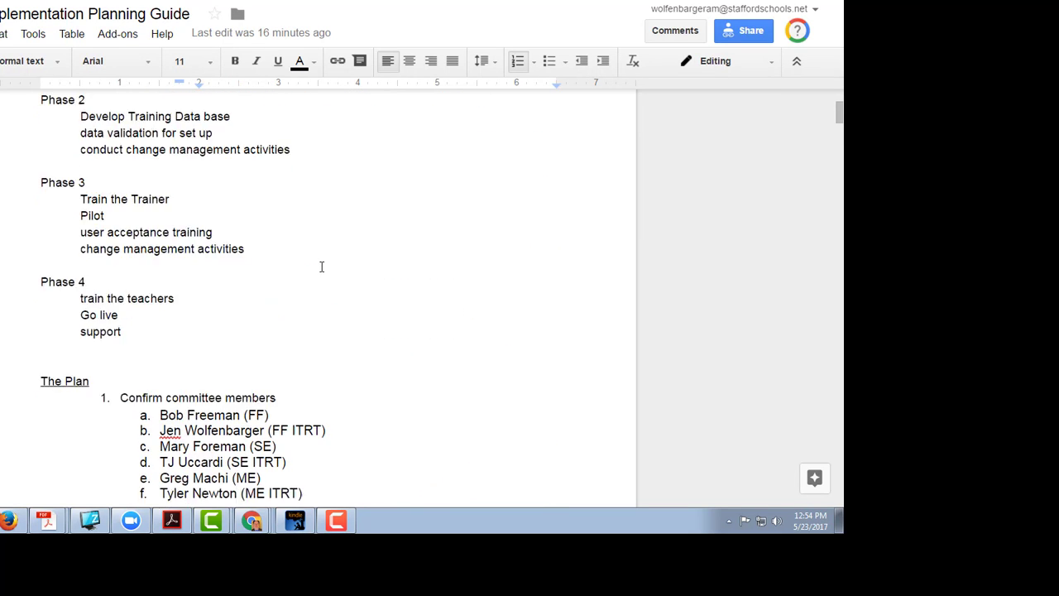
{"action": "scroll", "coordinate": [322, 266], "scroll_direction": "up", "scroll_amount": 15}
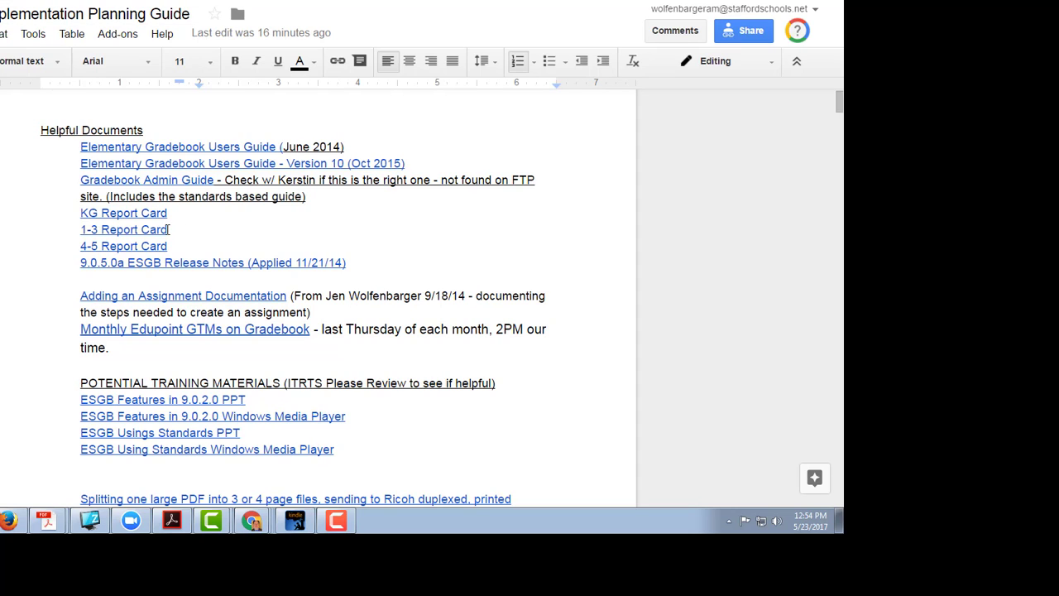
Follow the KG Report Card link to view the kindergarten report card, and return to the planning guide.
{"action": "left_click", "coordinate": [130, 215]}
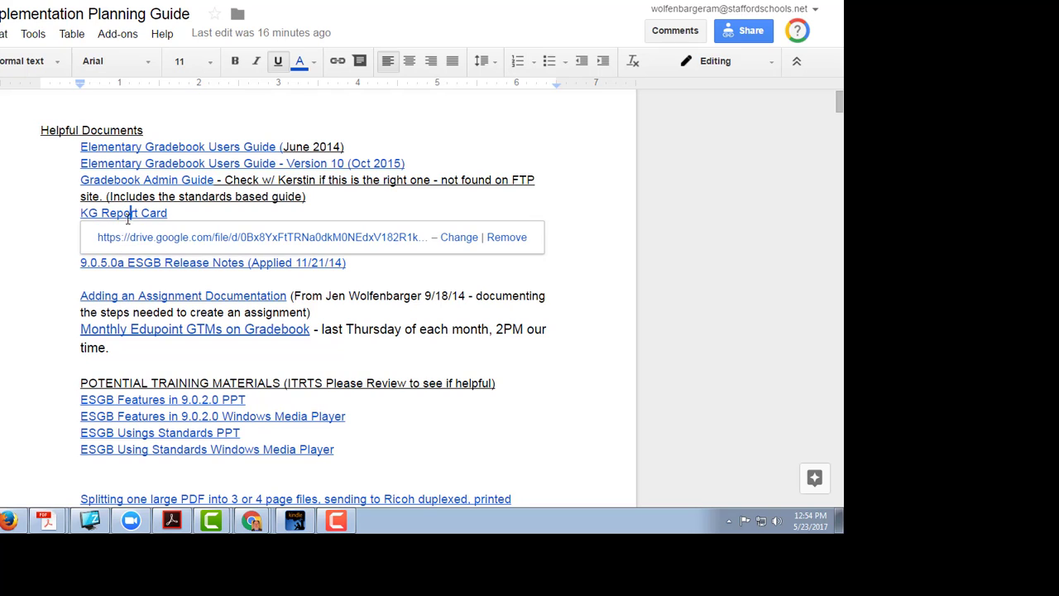
{"action": "left_click", "coordinate": [138, 238]}
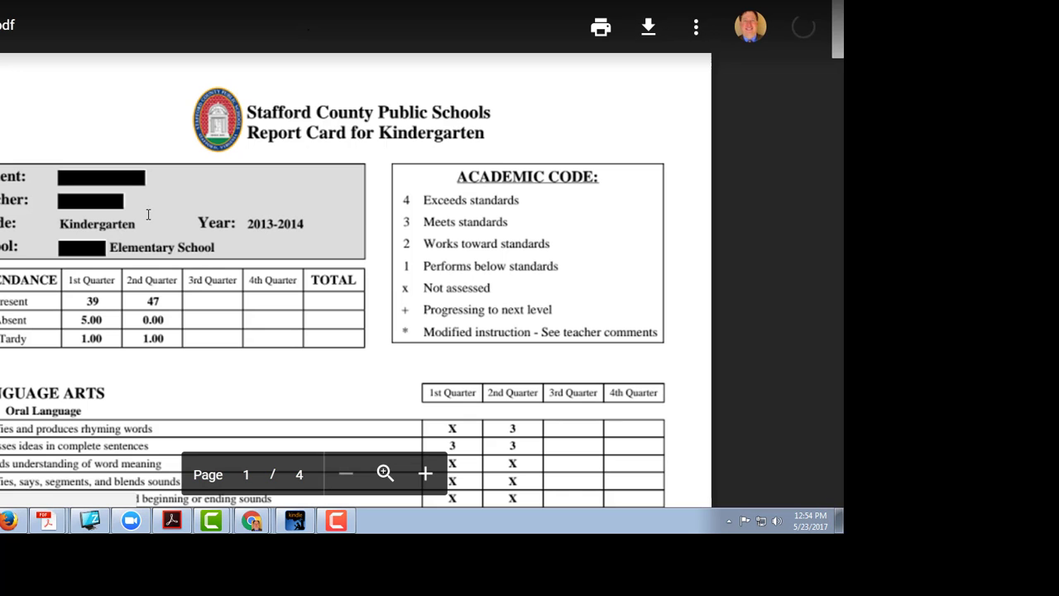
{"action": "scroll", "coordinate": [163, 197], "scroll_direction": "down", "scroll_amount": 3}
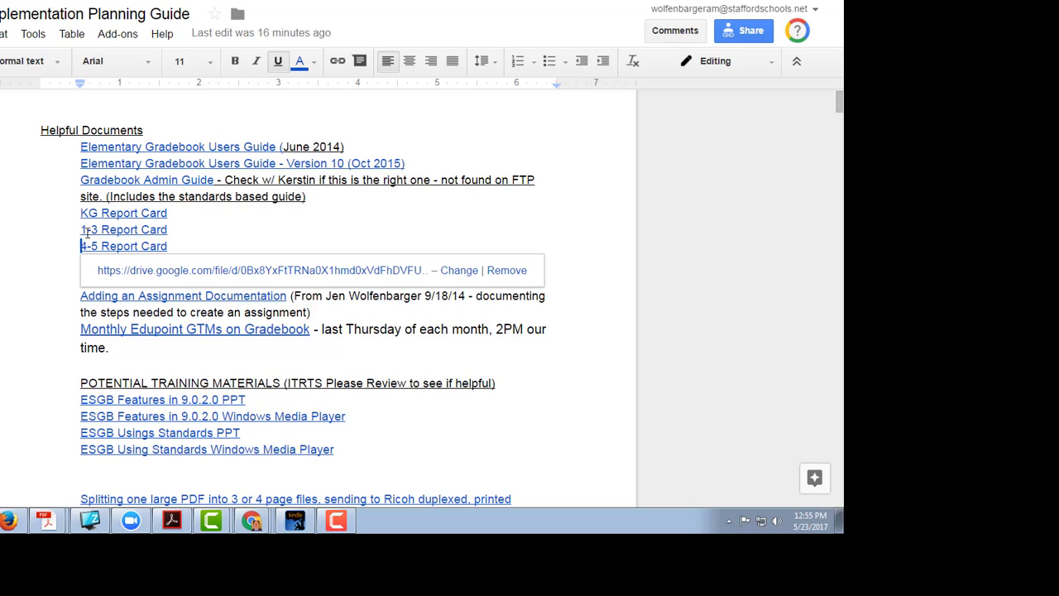
{"action": "double_click", "coordinate": [424, 366]}
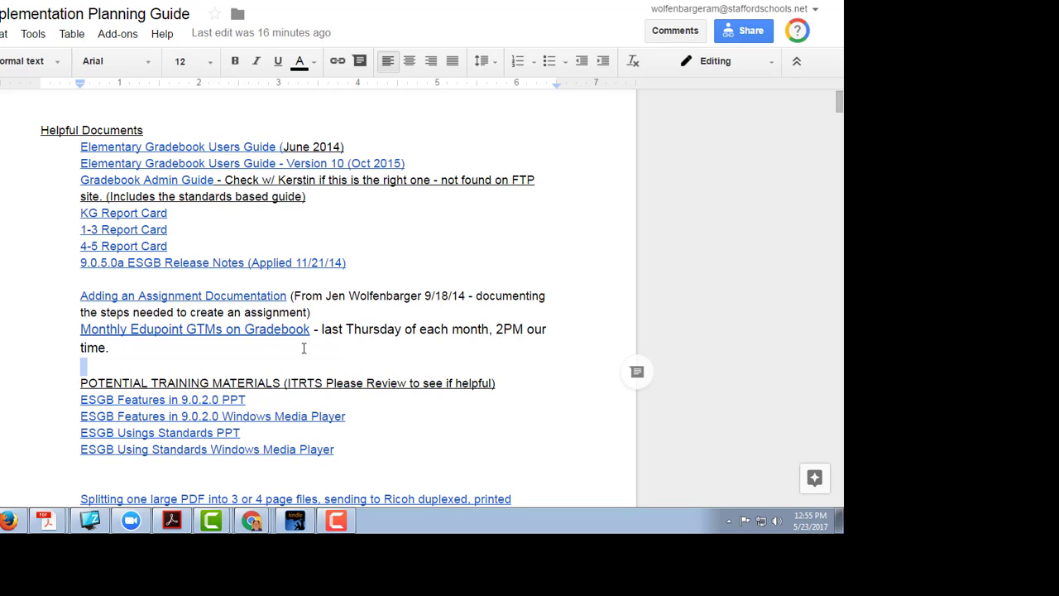
Follow the Adding an Assignment Documentation link, and close the linked document.
{"action": "left_click", "coordinate": [176, 299]}
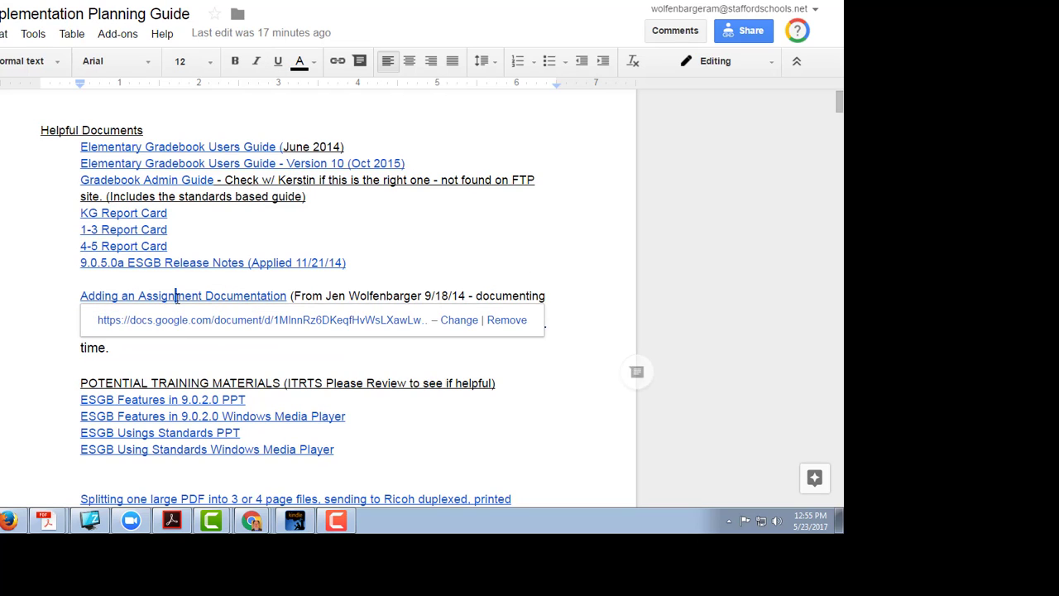
{"action": "left_click", "coordinate": [186, 323]}
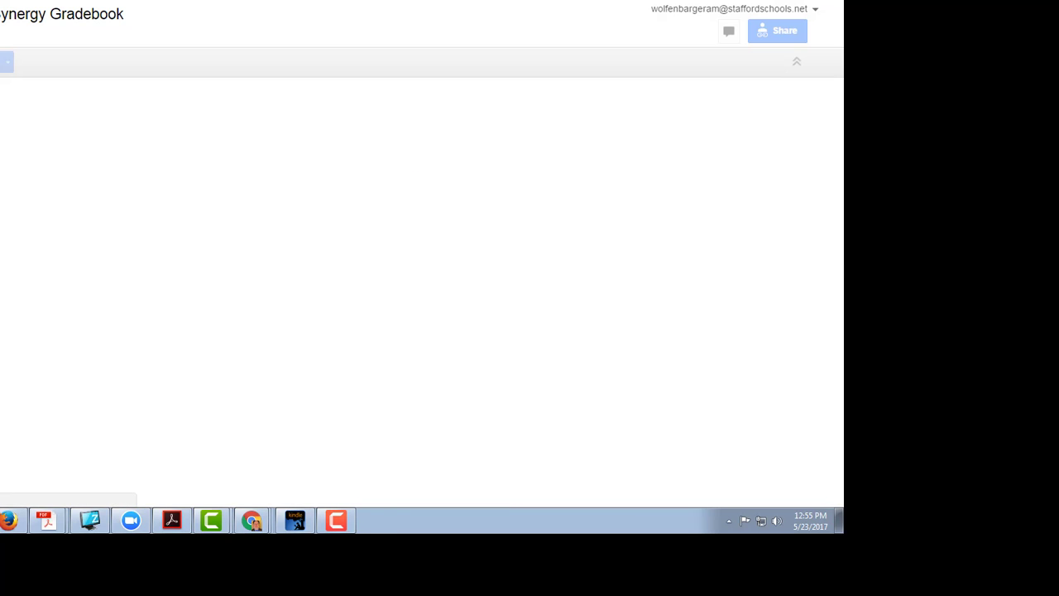
{"action": "key", "text": "ctrl+w"}
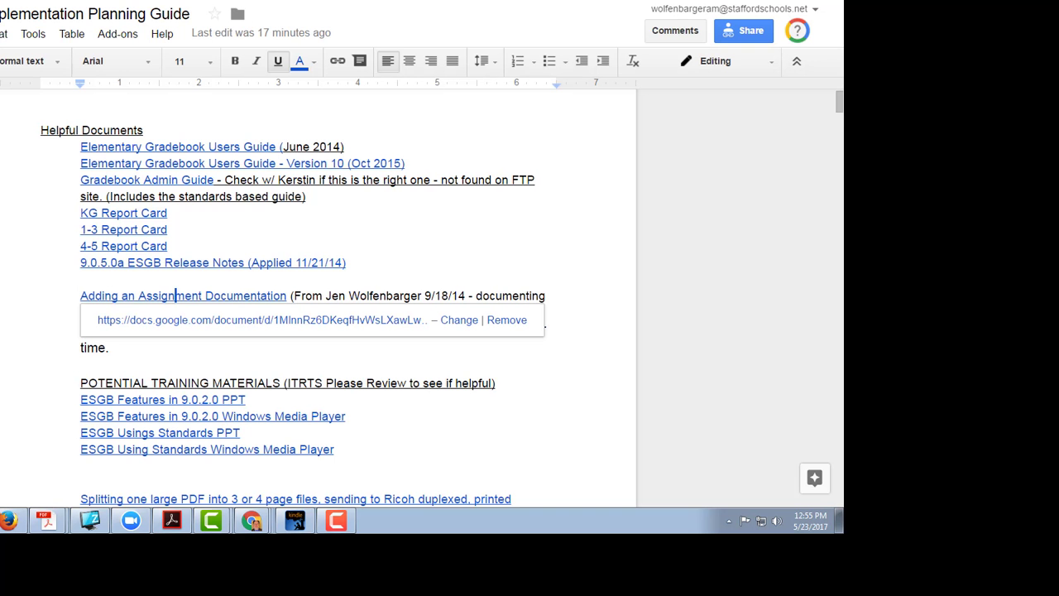
Add a new line reading "Text" below the 9.0.5.0a ESGB Release Notes link under Helpful Documents.
{"action": "left_click", "coordinate": [18, 178]}
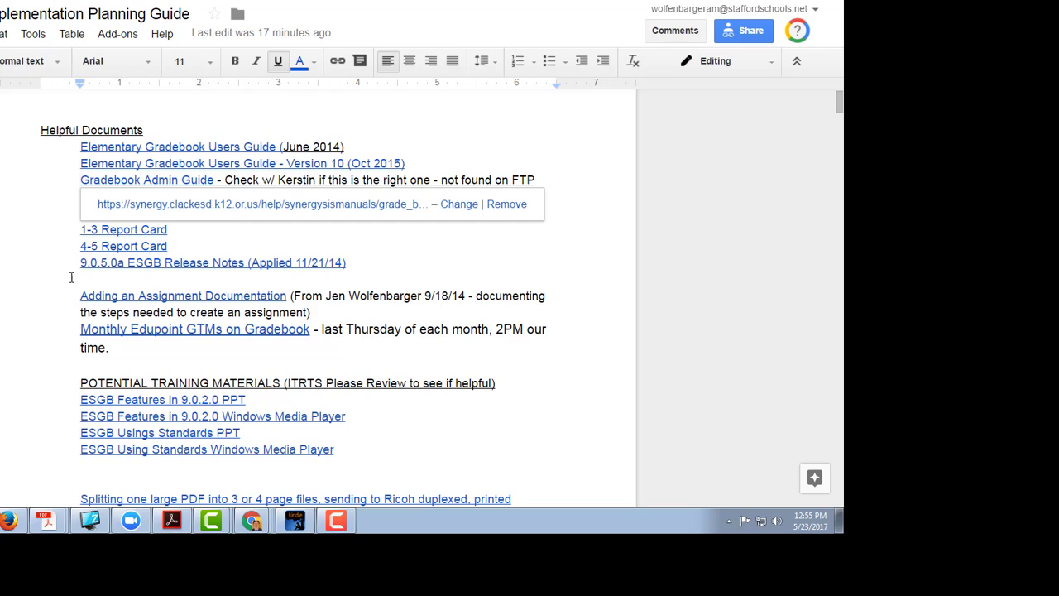
{"action": "left_click", "coordinate": [382, 265]}
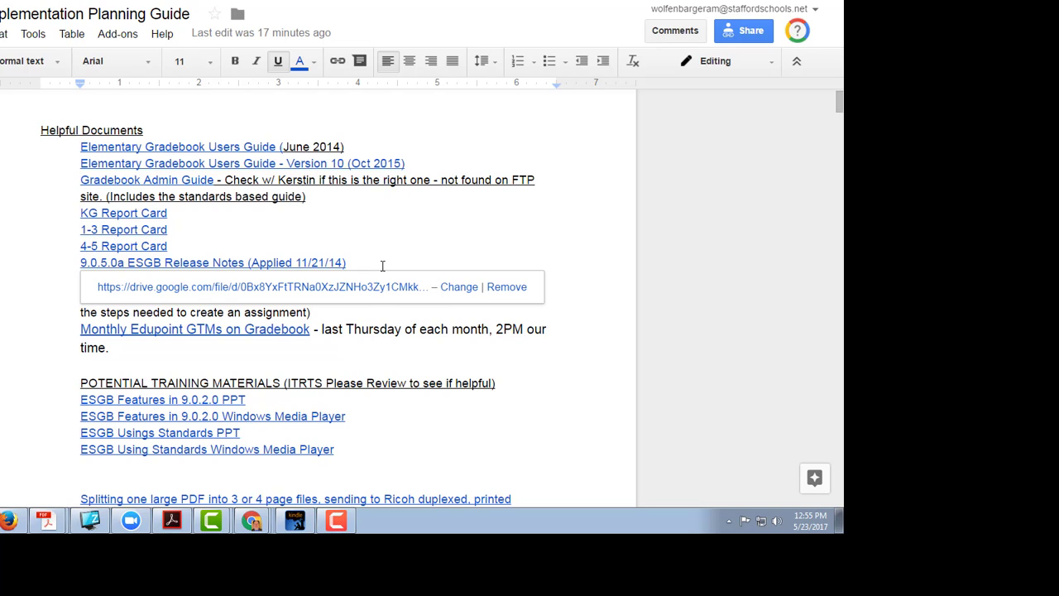
{"action": "key", "text": "Return"}
{"action": "type", "text": "Text"}
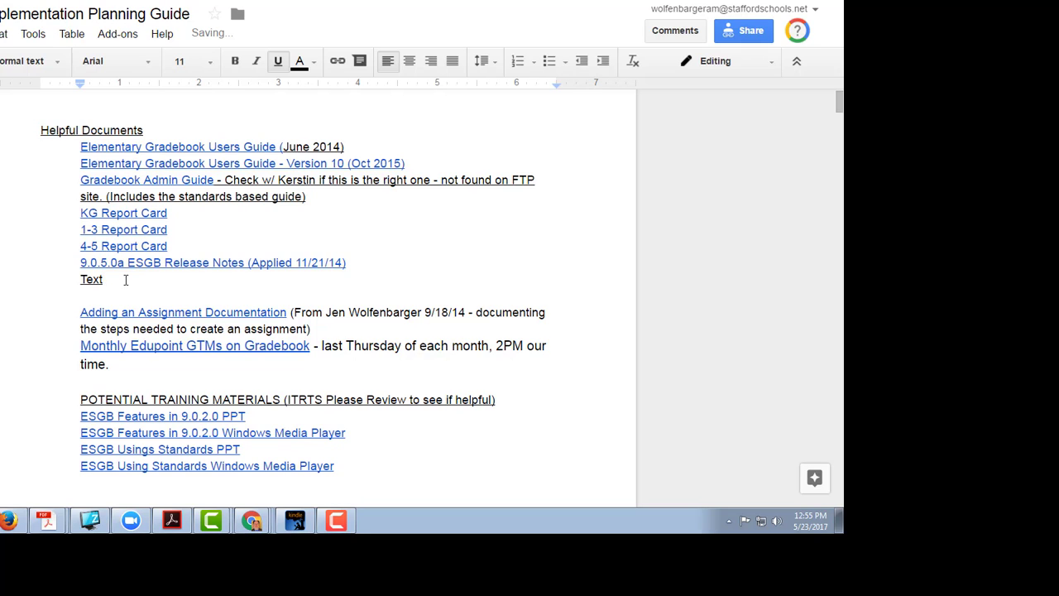
Link the word "Text" under Helpful Documents to the copied Google Drive file address.
{"action": "left_click_drag", "start_coordinate": [124, 280], "coordinate": [73, 281]}
{"action": "left_click", "coordinate": [331, 63]}
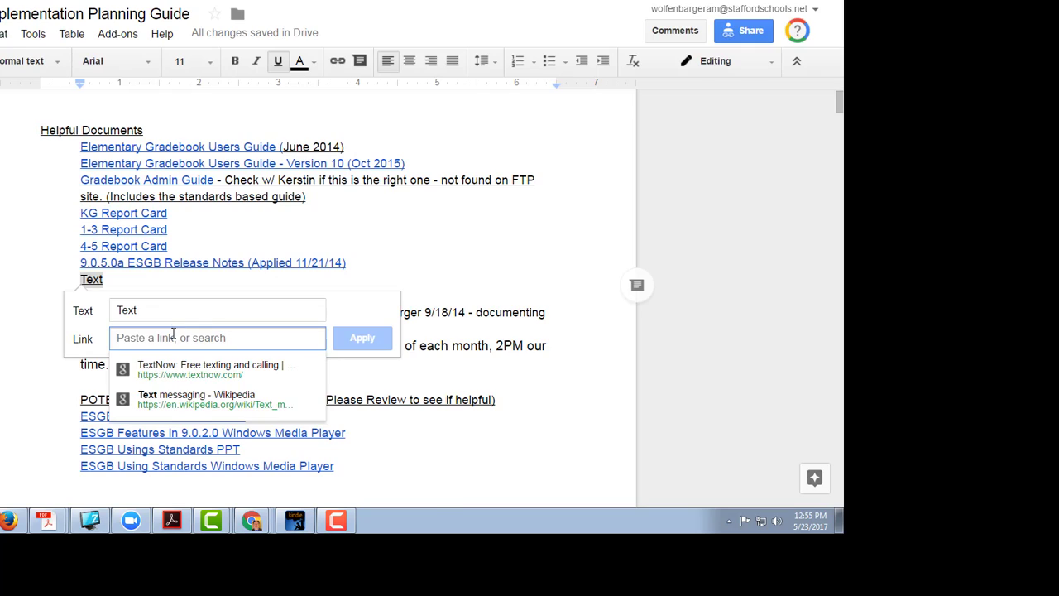
{"action": "key", "text": "ctrl+v"}
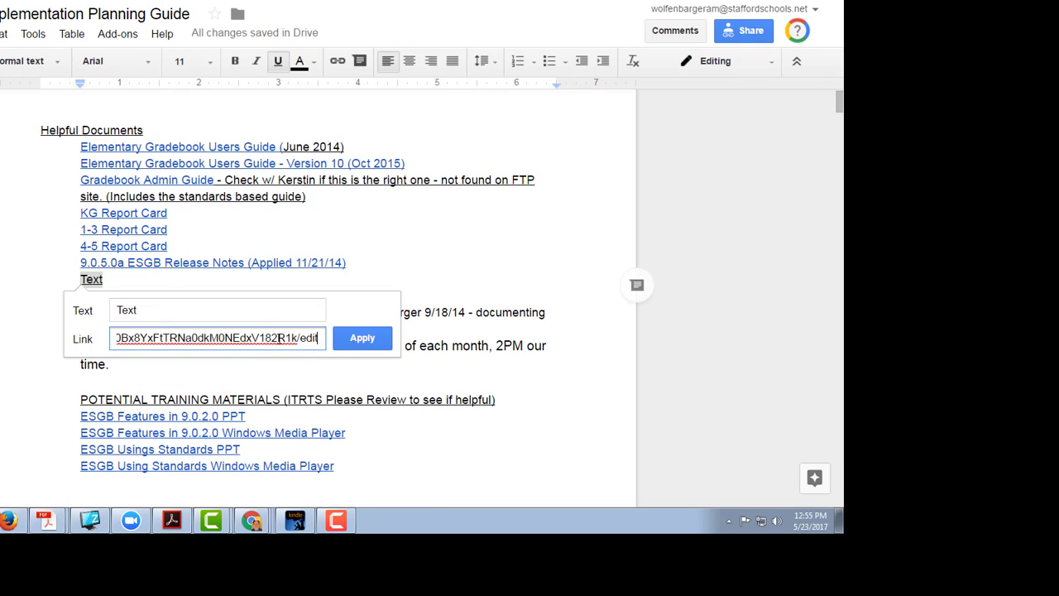
{"action": "left_click", "coordinate": [363, 338]}
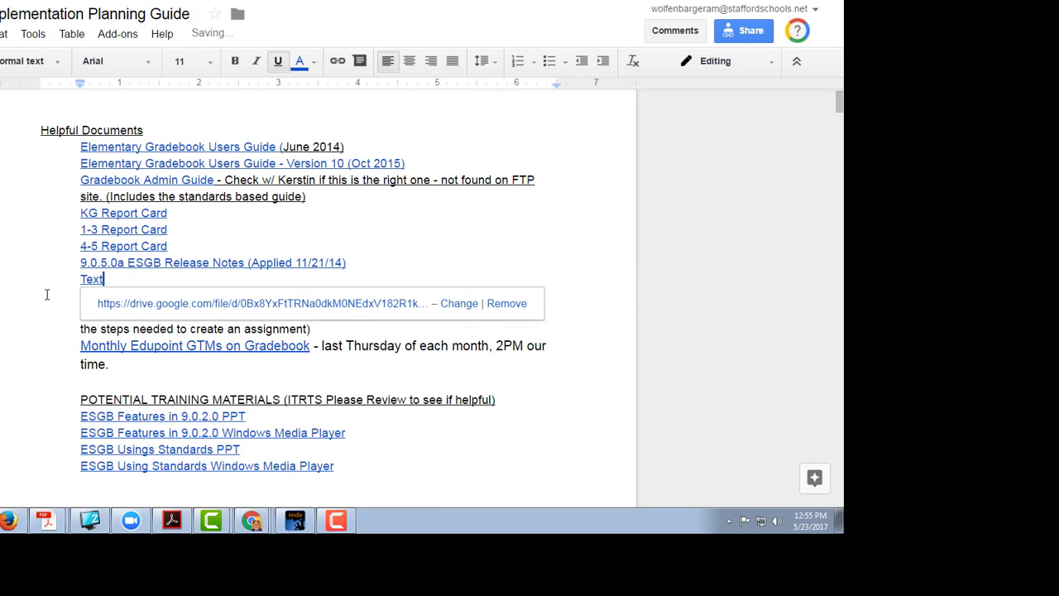
Delete the linked "Text" entry below the 9.0.5.0a ESGB Release Notes link.
{"action": "left_click_drag", "start_coordinate": [105, 282], "coordinate": [68, 281]}
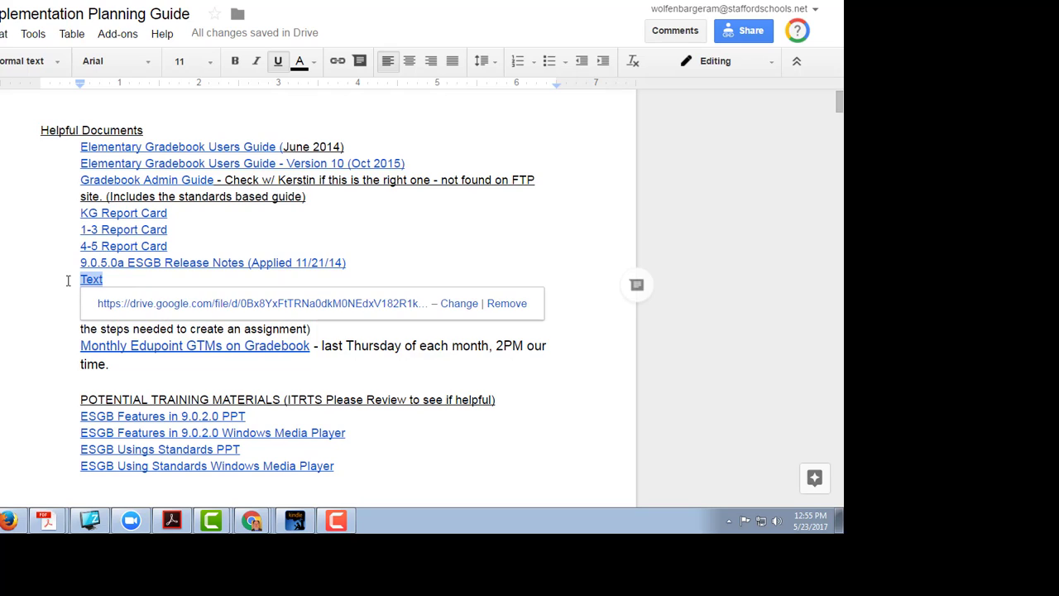
{"action": "key", "text": "BackSpace"}
{"action": "key", "text": "BackSpace"}
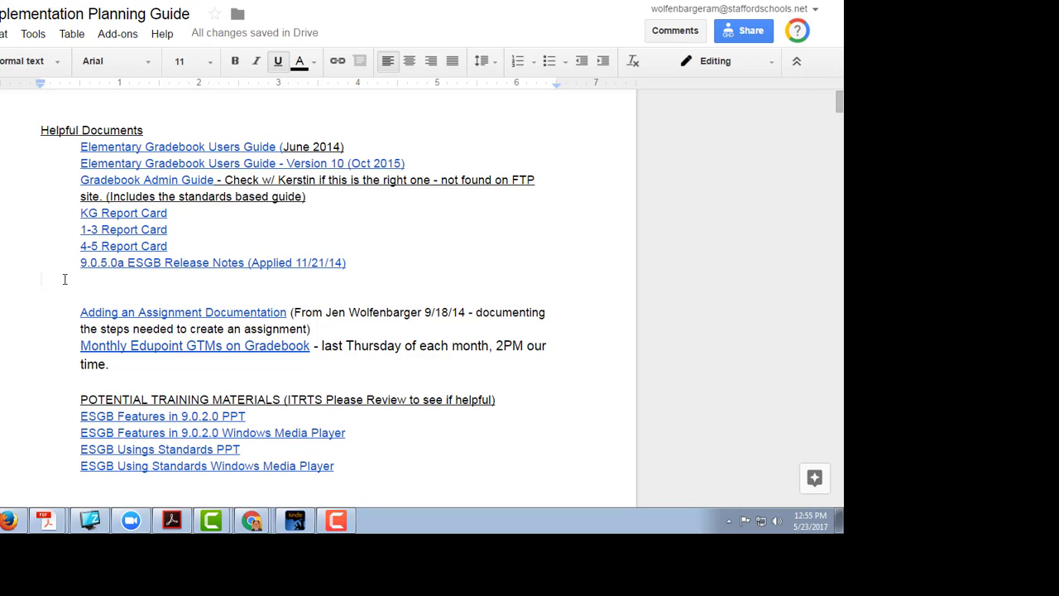
Search the planning guide for "Power Law" and highlight the grade calculation methods listed under Calculating Grades.
{"action": "key", "text": "ctrl+f"}
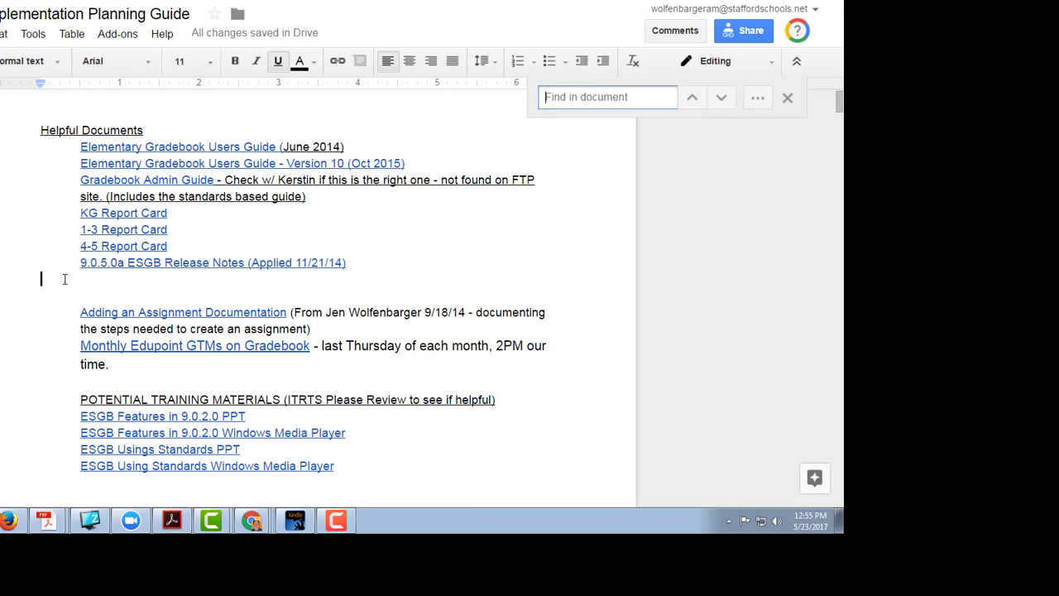
{"action": "type", "text": "Power La"}
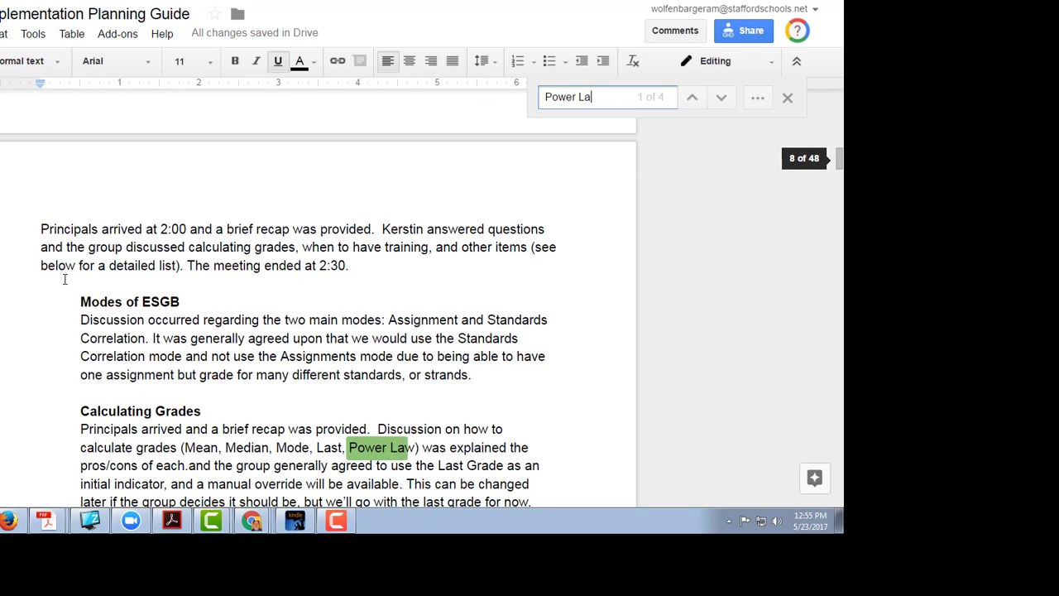
{"action": "type", "text": "w"}
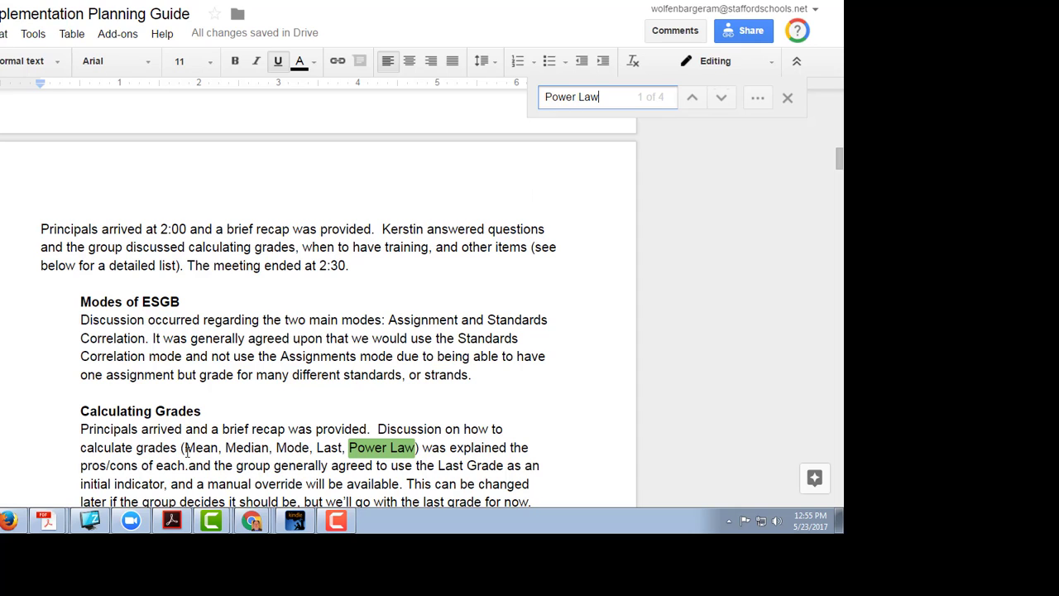
{"action": "left_click_drag", "start_coordinate": [186, 448], "coordinate": [415, 447]}
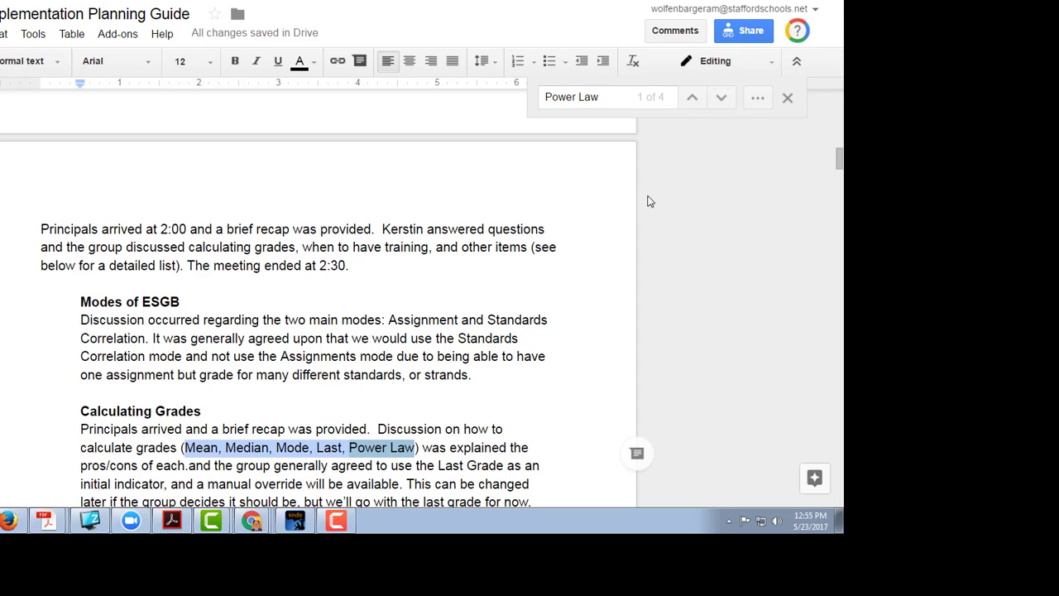
Step through the remaining "Power Law" matches, return to the Calculating Grades section, and clear the text selection.
{"action": "left_click", "coordinate": [721, 99]}
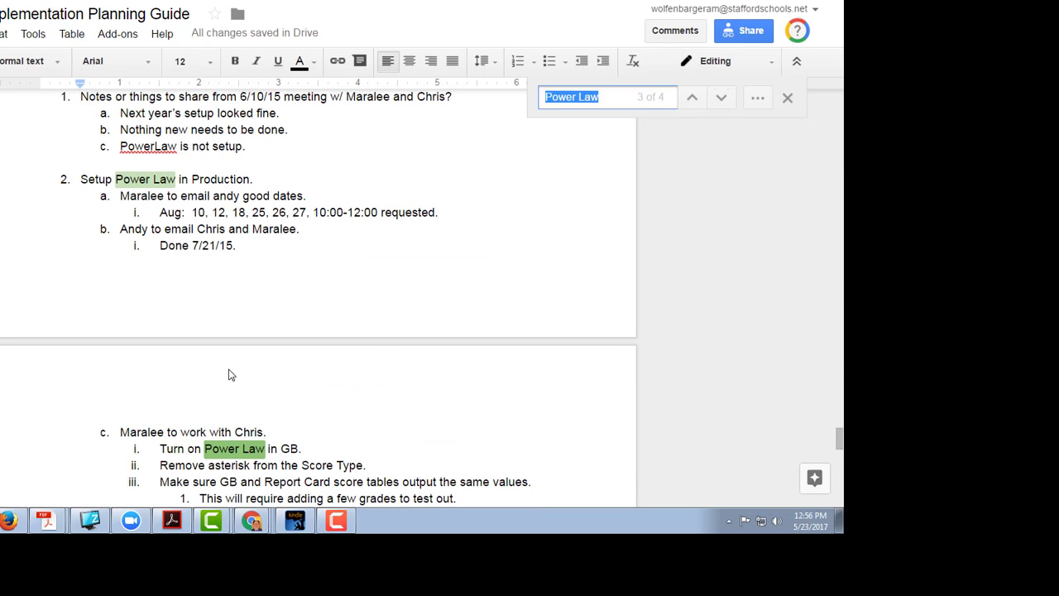
{"action": "left_click", "coordinate": [721, 99]}
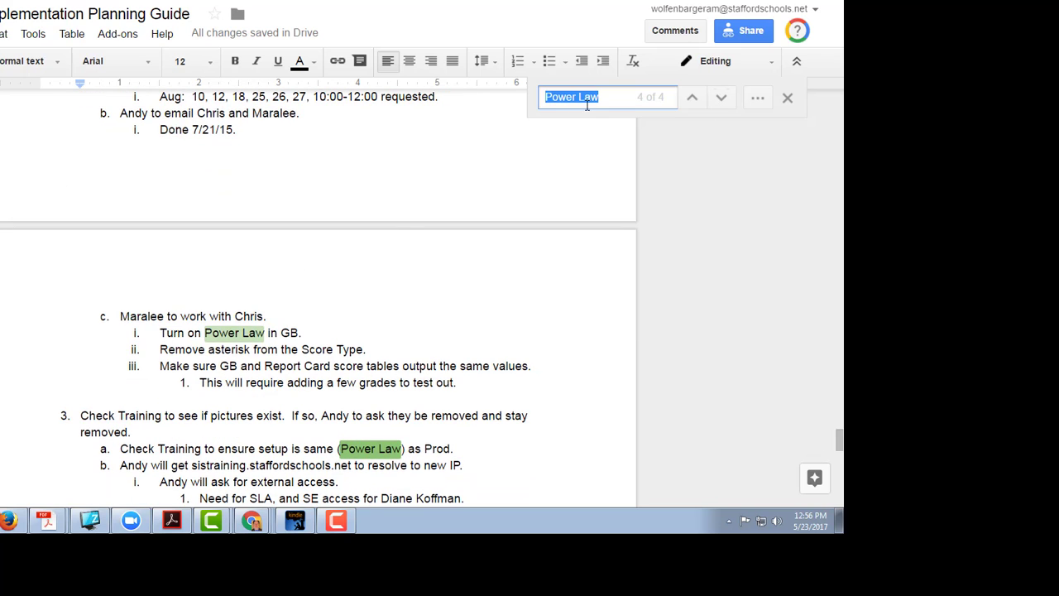
{"action": "left_click", "coordinate": [721, 99]}
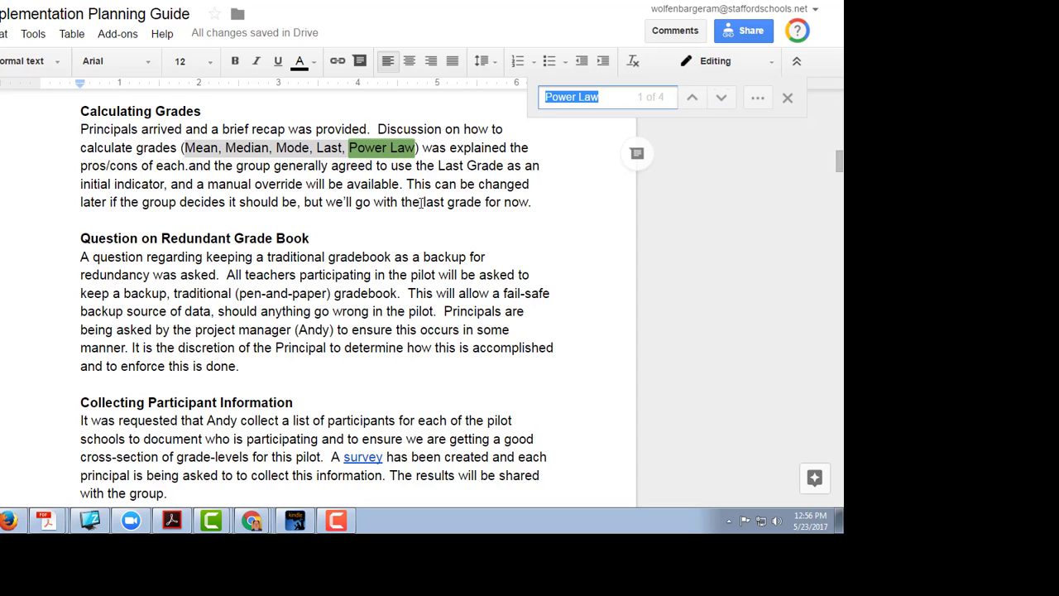
{"action": "left_click", "coordinate": [409, 223]}
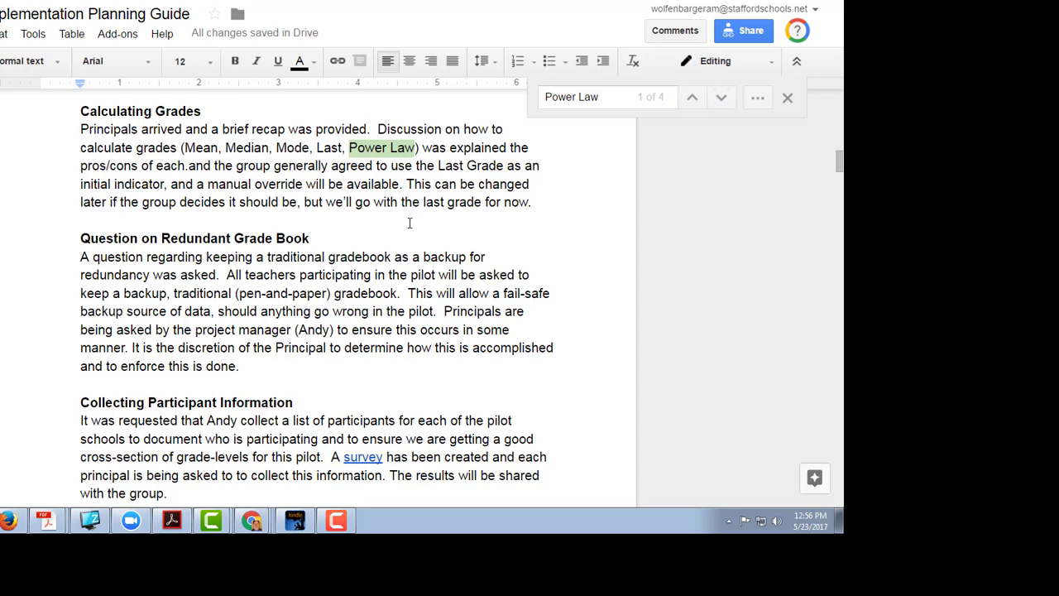
Search the planning guide for "Scale" and examine the proposed scales table, including the report card range for a 2+.
{"action": "key", "text": "ctrl+f"}
{"action": "type", "text": "Sca"}
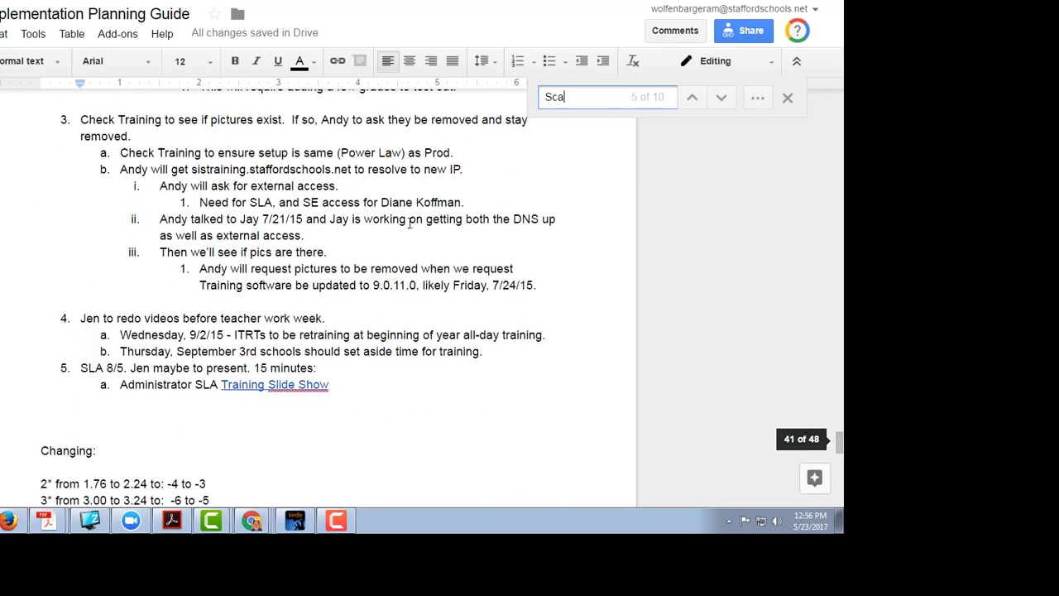
{"action": "type", "text": "le"}
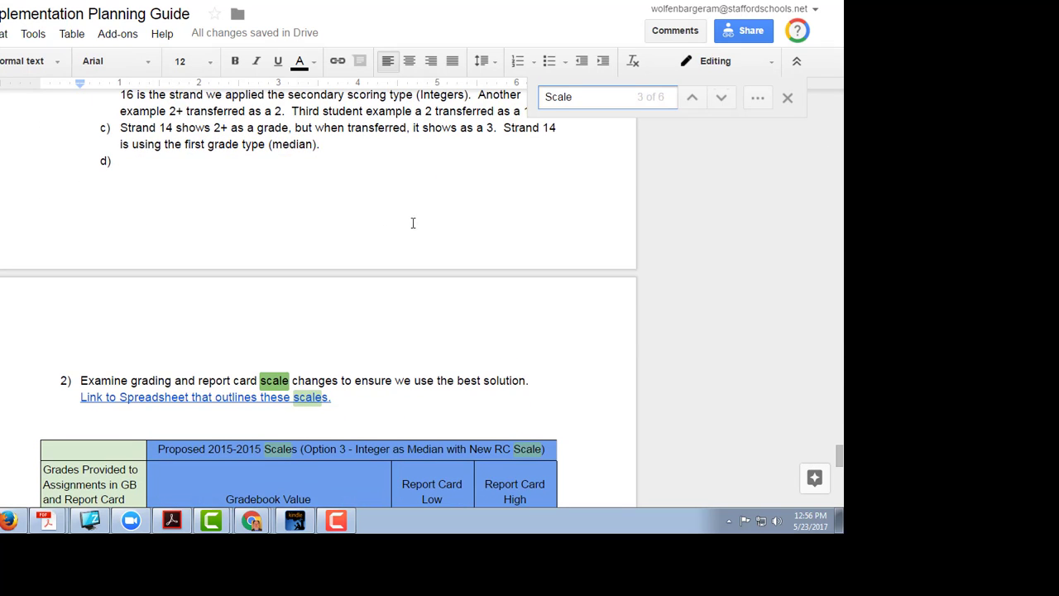
{"action": "scroll", "coordinate": [445, 235], "scroll_direction": "down", "scroll_amount": 3}
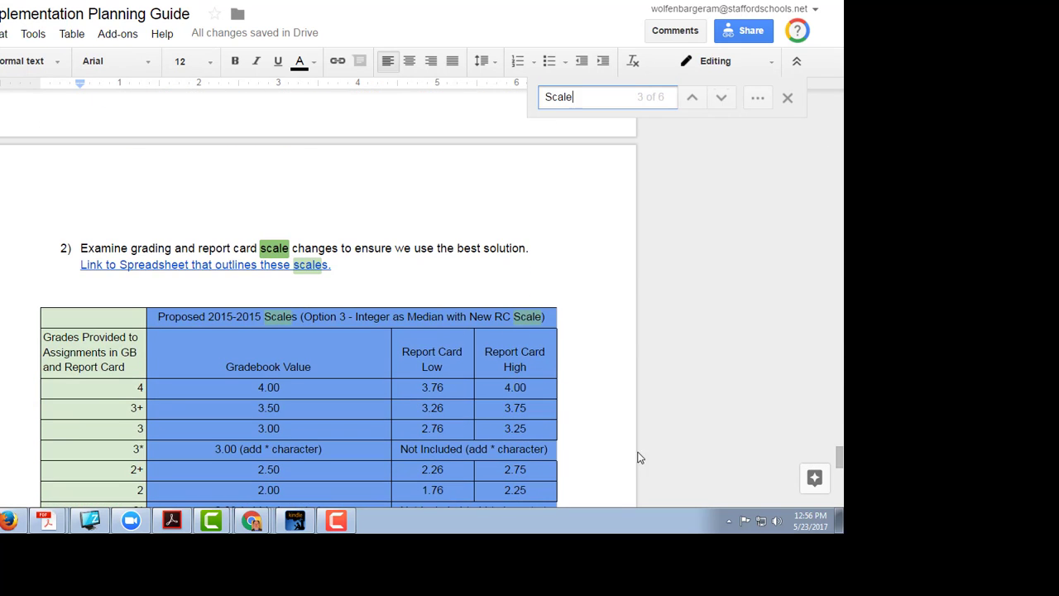
{"action": "scroll", "coordinate": [601, 423], "scroll_direction": "down", "scroll_amount": 5}
{"action": "scroll", "coordinate": [537, 372], "scroll_direction": "up", "scroll_amount": 3}
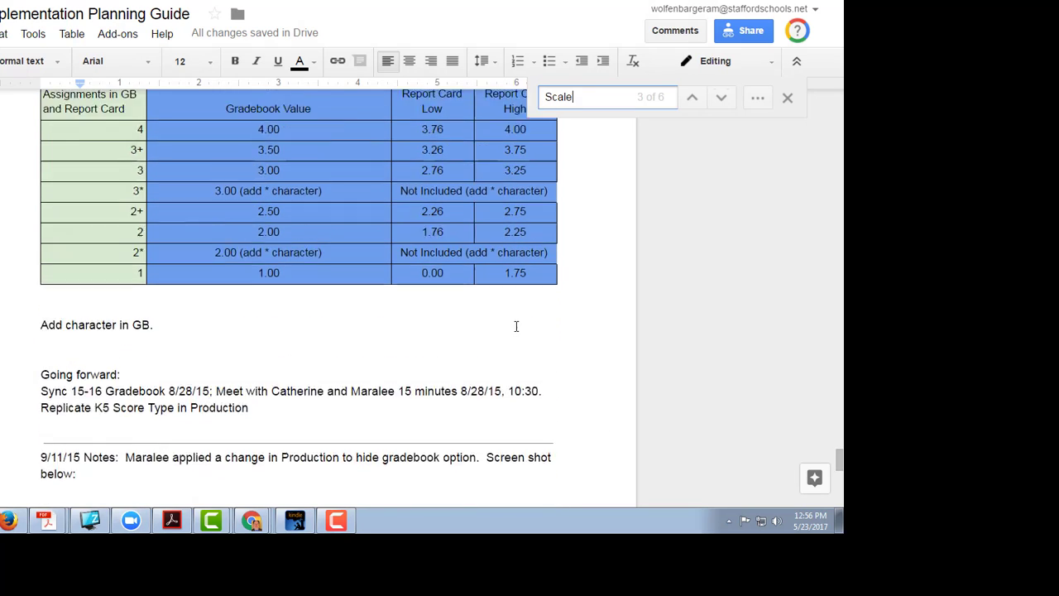
{"action": "scroll", "coordinate": [302, 265], "scroll_direction": "up", "scroll_amount": 1}
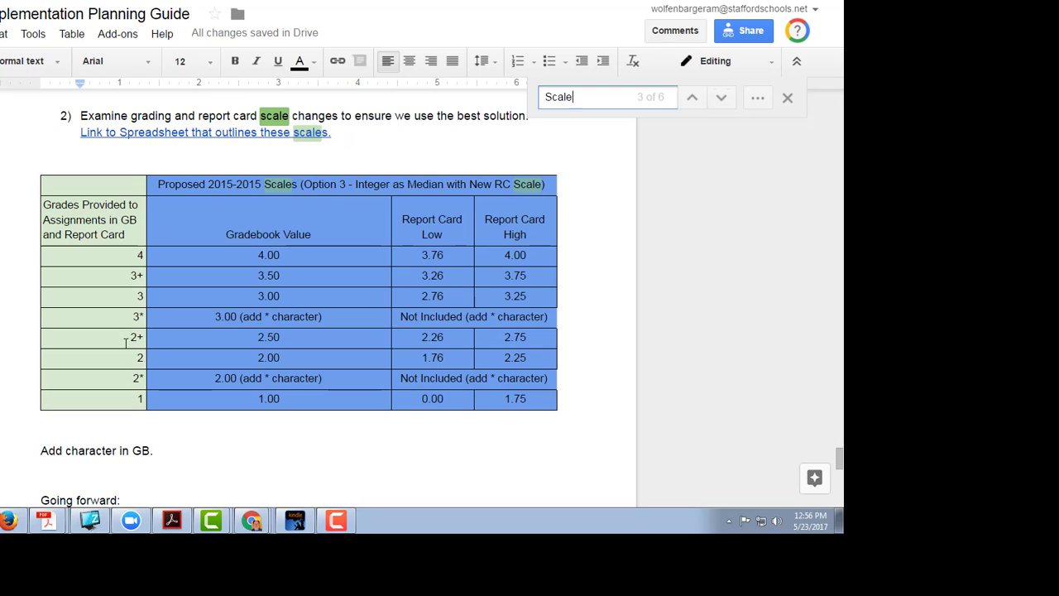
{"action": "left_click", "coordinate": [505, 341]}
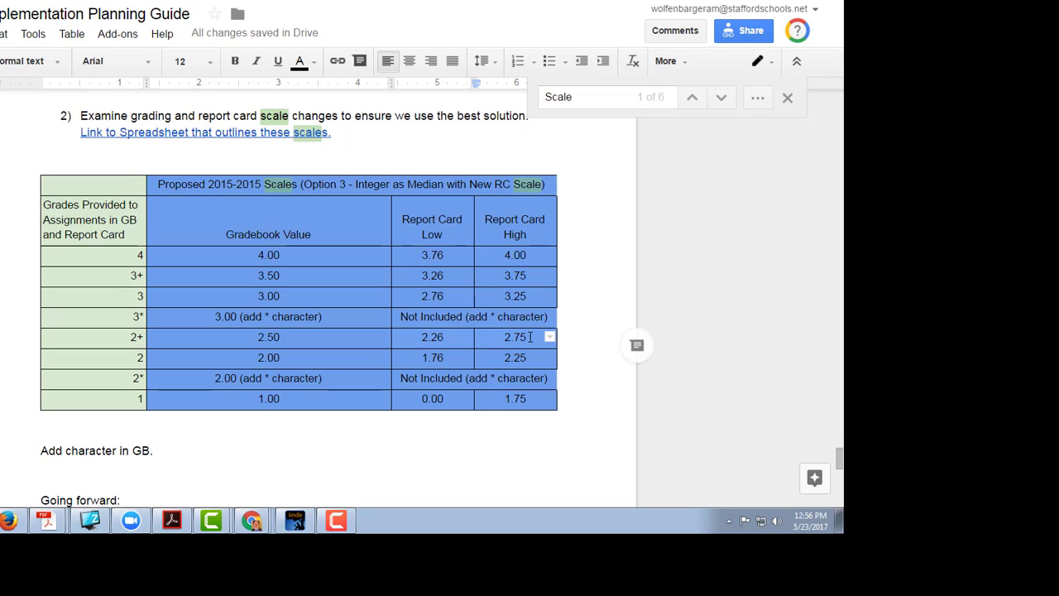
{"action": "left_click", "coordinate": [286, 431]}
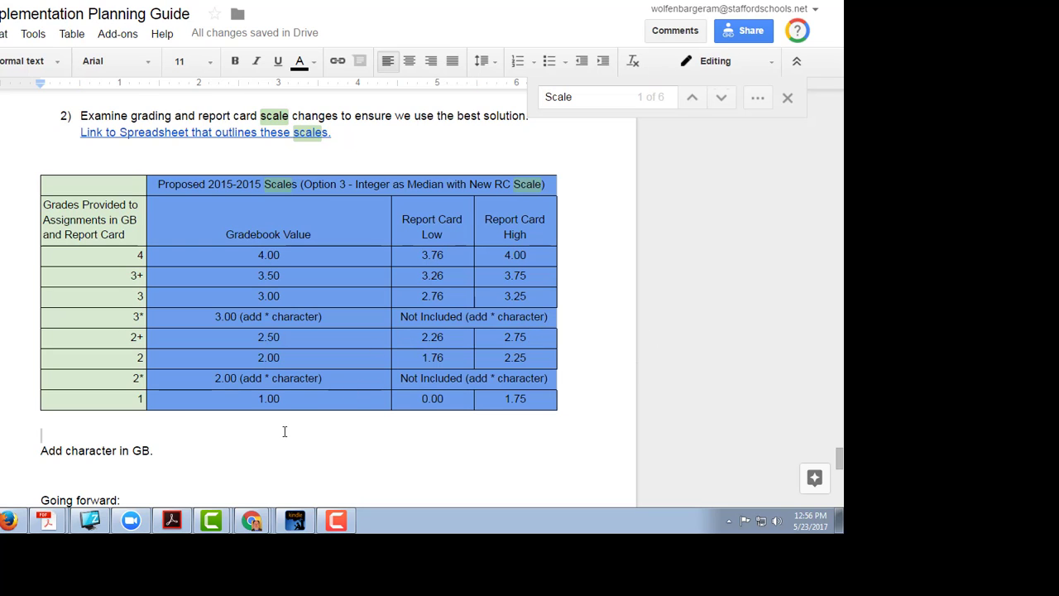
Examine the meeting notes from the scales table through the final agenda, and highlight the ticket number of the SQL fix.
{"action": "scroll", "coordinate": [283, 431], "scroll_direction": "down", "scroll_amount": 1}
{"action": "scroll", "coordinate": [283, 431], "scroll_direction": "down", "scroll_amount": 8}
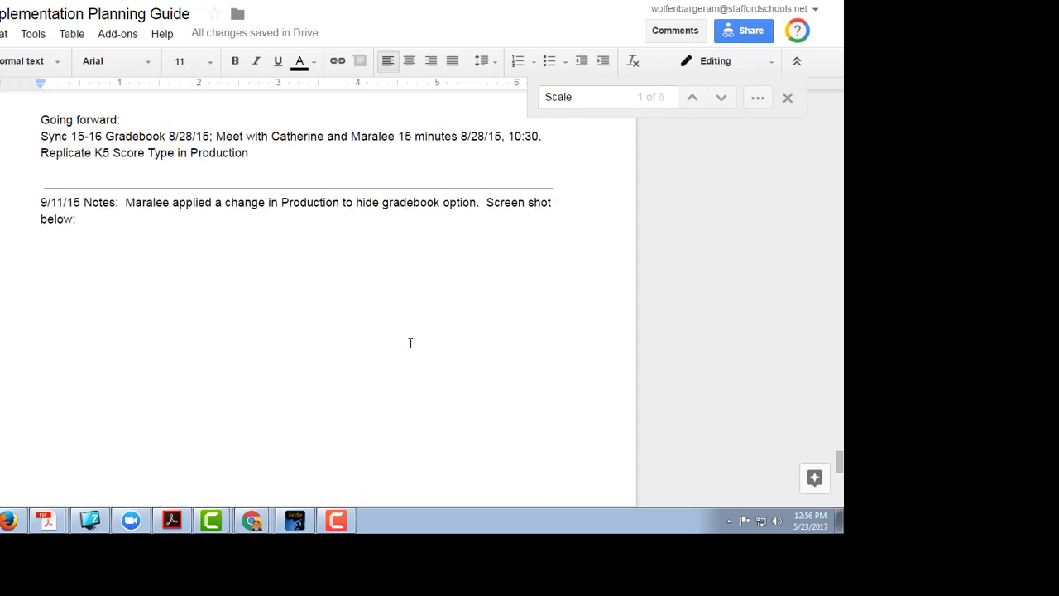
{"action": "scroll", "coordinate": [312, 302], "scroll_direction": "down", "scroll_amount": 10}
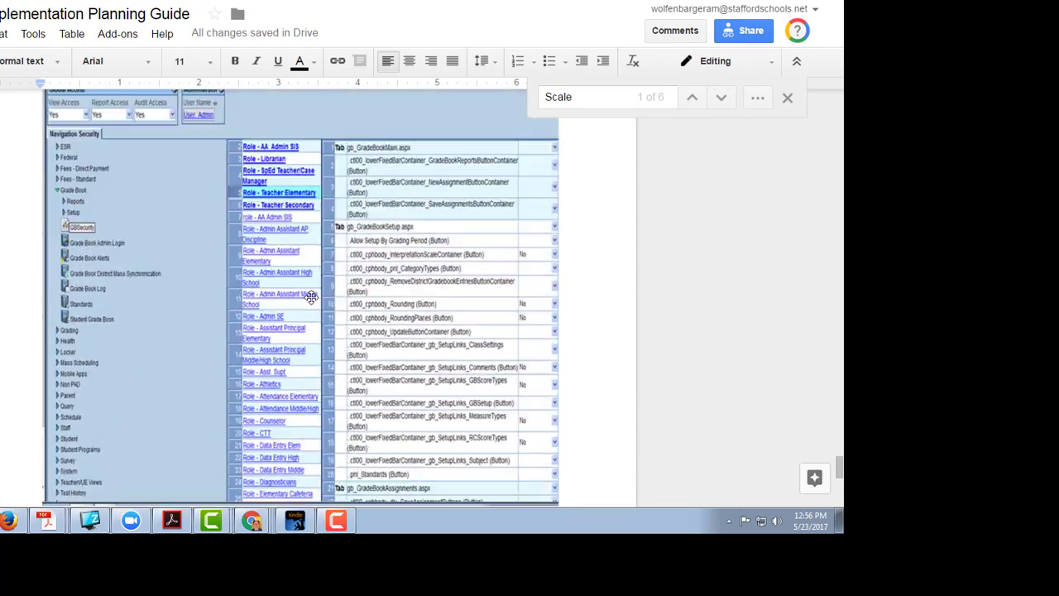
{"action": "scroll", "coordinate": [314, 304], "scroll_direction": "down", "scroll_amount": 12}
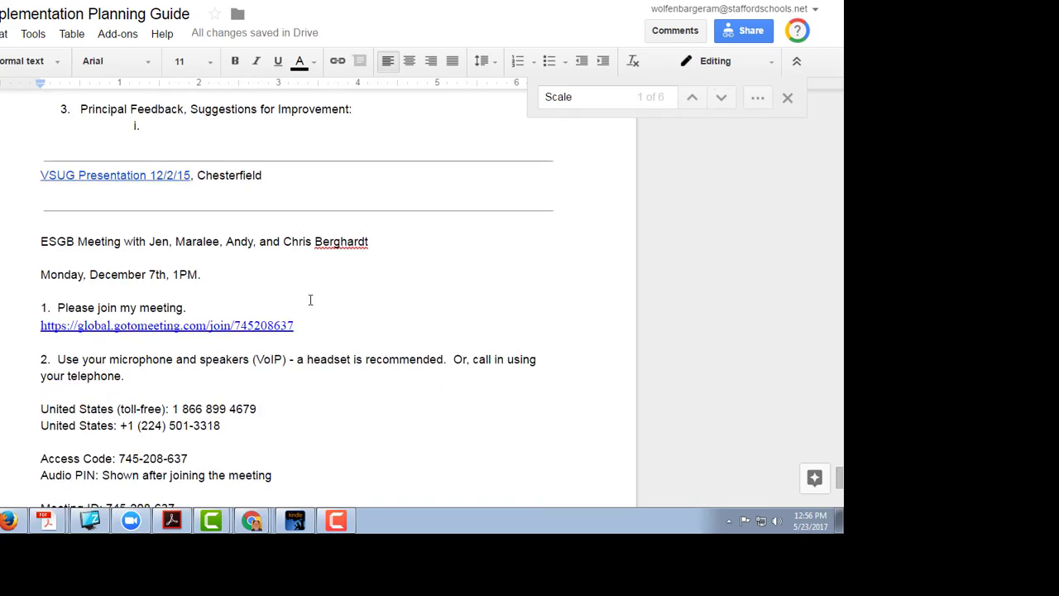
{"action": "scroll", "coordinate": [319, 306], "scroll_direction": "up", "scroll_amount": 3}
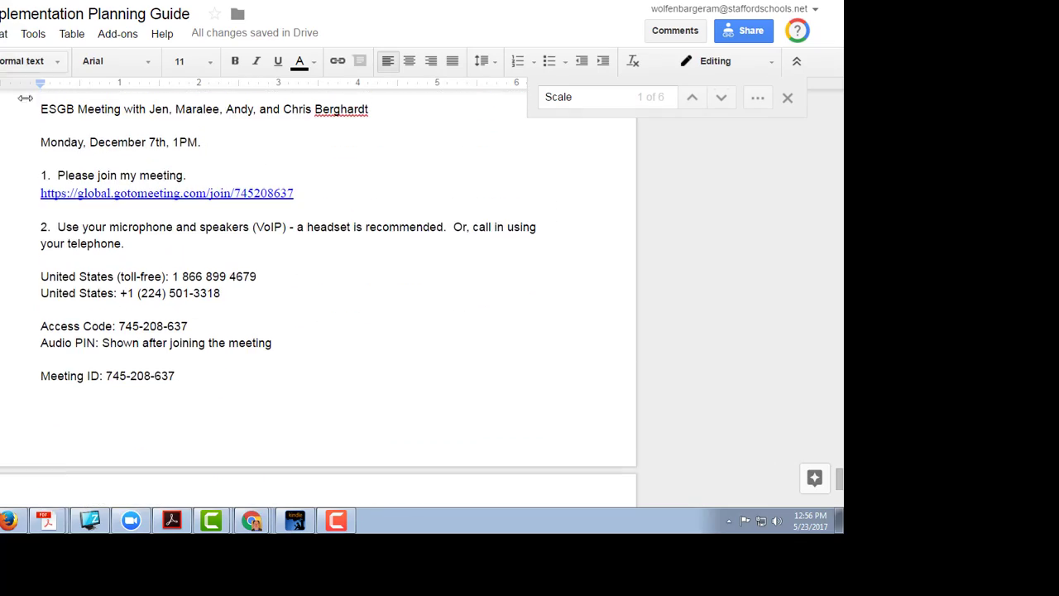
{"action": "scroll", "coordinate": [331, 315], "scroll_direction": "down", "scroll_amount": 6}
{"action": "scroll", "coordinate": [335, 306], "scroll_direction": "down", "scroll_amount": 15}
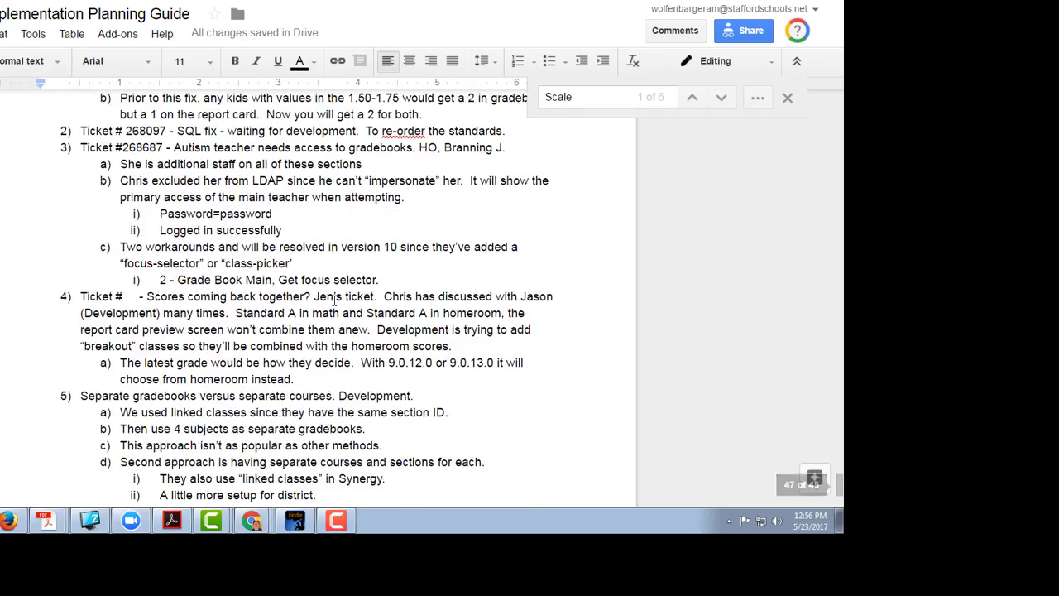
{"action": "scroll", "coordinate": [339, 299], "scroll_direction": "down", "scroll_amount": 6}
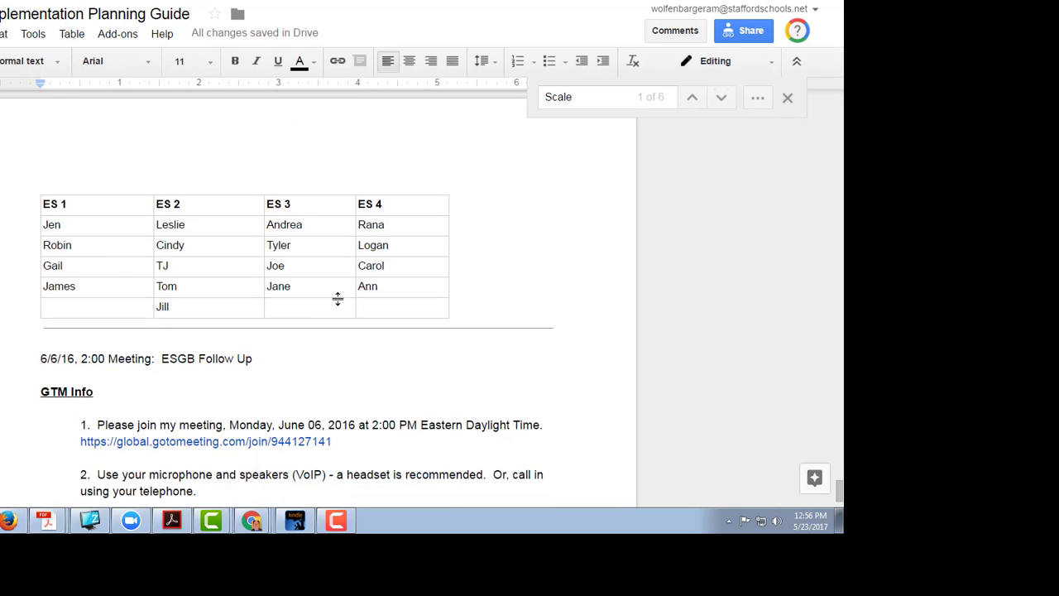
{"action": "scroll", "coordinate": [354, 330], "scroll_direction": "down", "scroll_amount": 8}
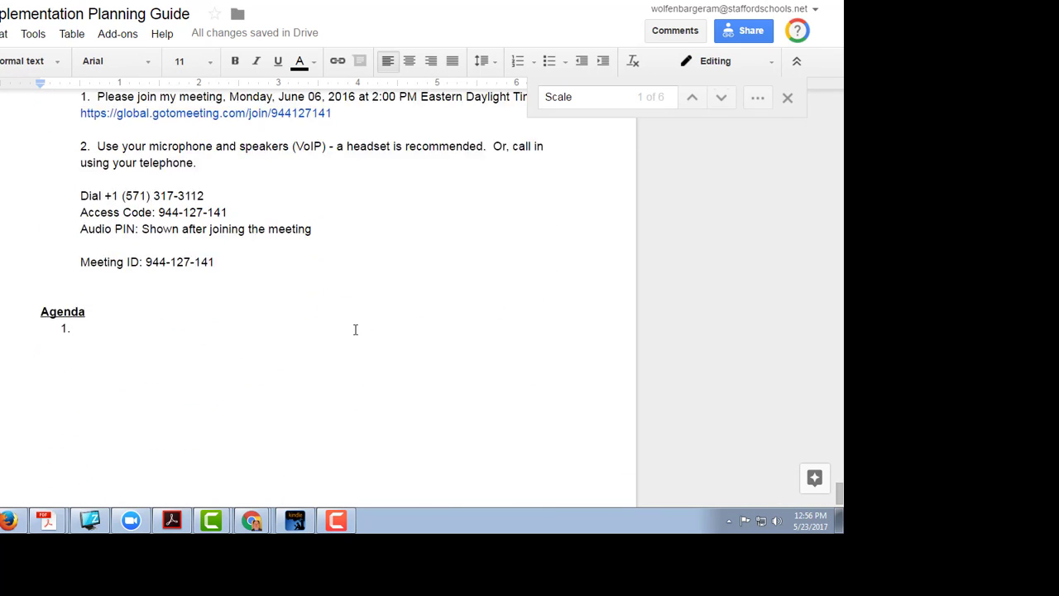
{"action": "scroll", "coordinate": [356, 318], "scroll_direction": "up", "scroll_amount": 20}
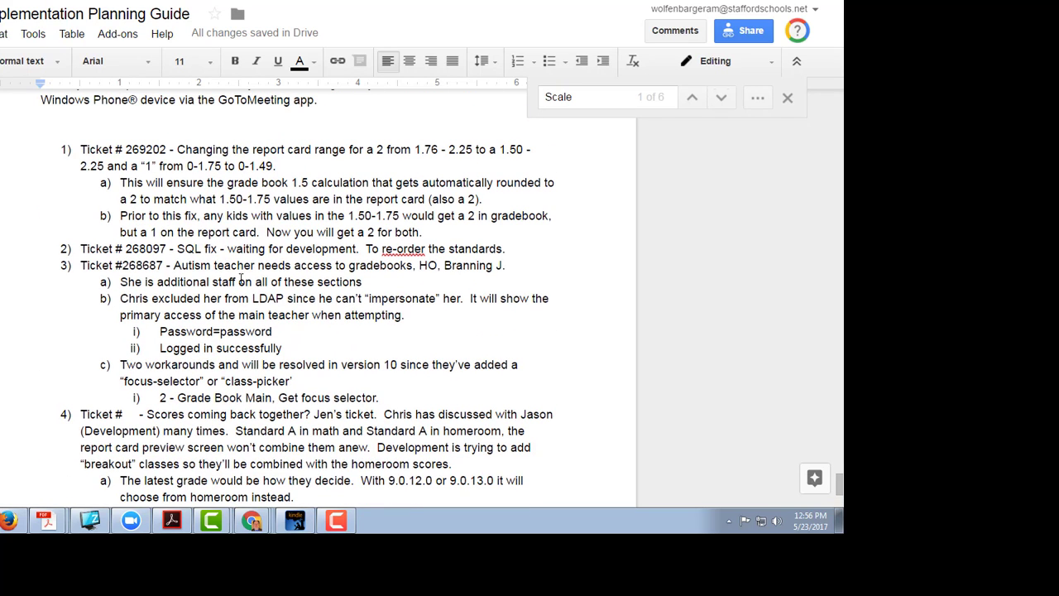
{"action": "left_click_drag", "start_coordinate": [128, 249], "coordinate": [160, 249]}
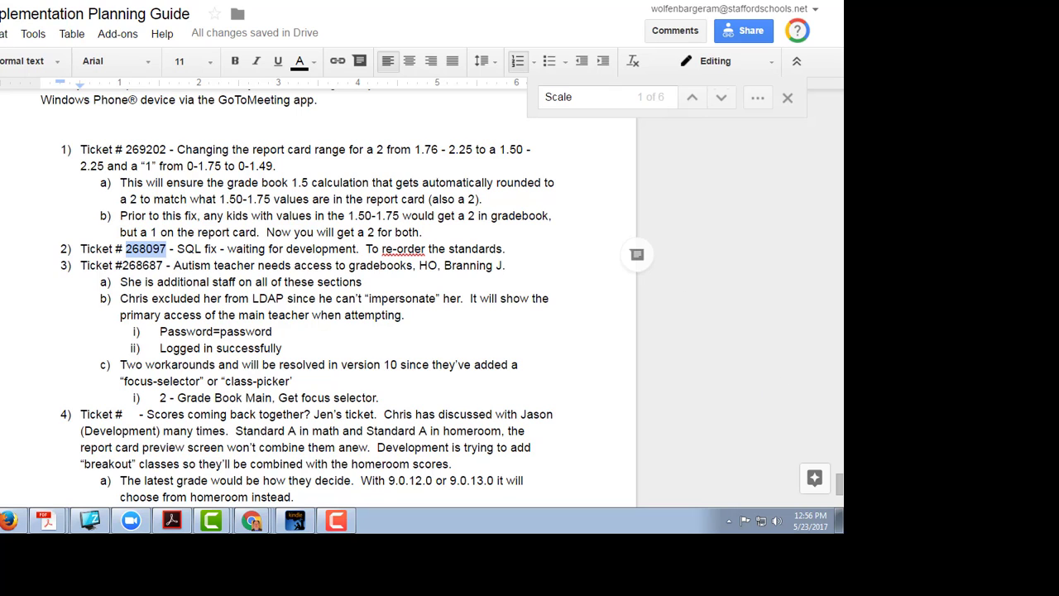
Switch to the open Nutrition meeting notes document, close its search, and review the meeting date, attendees and agenda.
{"action": "key", "text": "ctrl+Tab"}
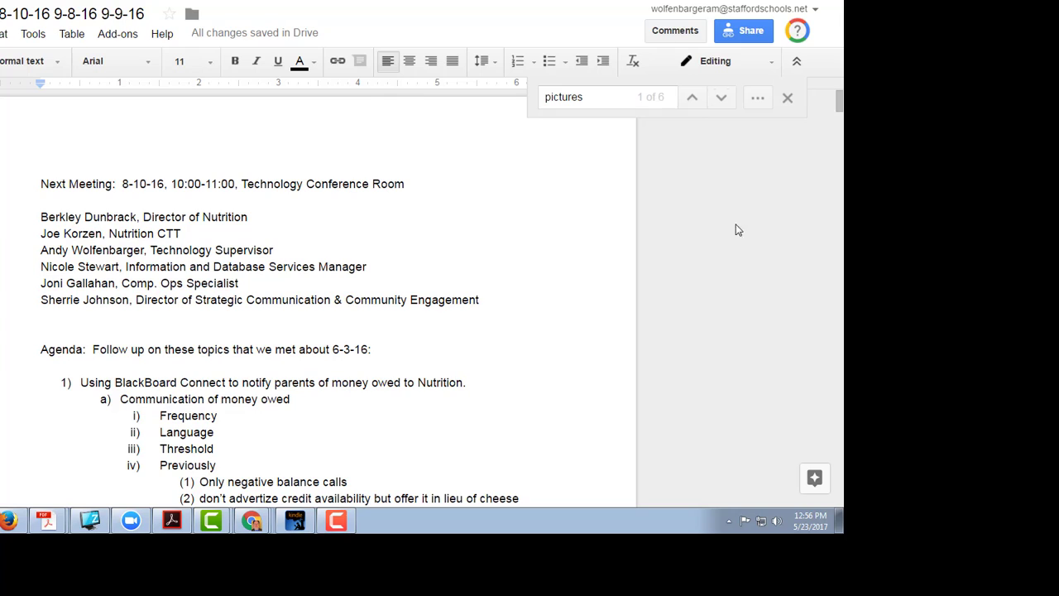
{"action": "left_click", "coordinate": [786, 98]}
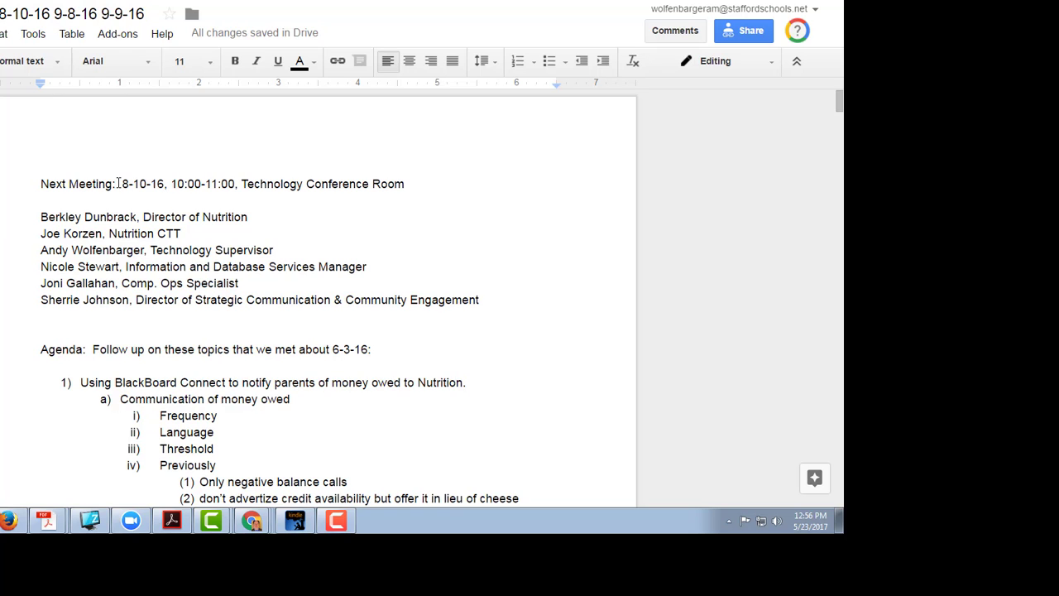
{"action": "scroll", "coordinate": [259, 304], "scroll_direction": "down", "scroll_amount": 1}
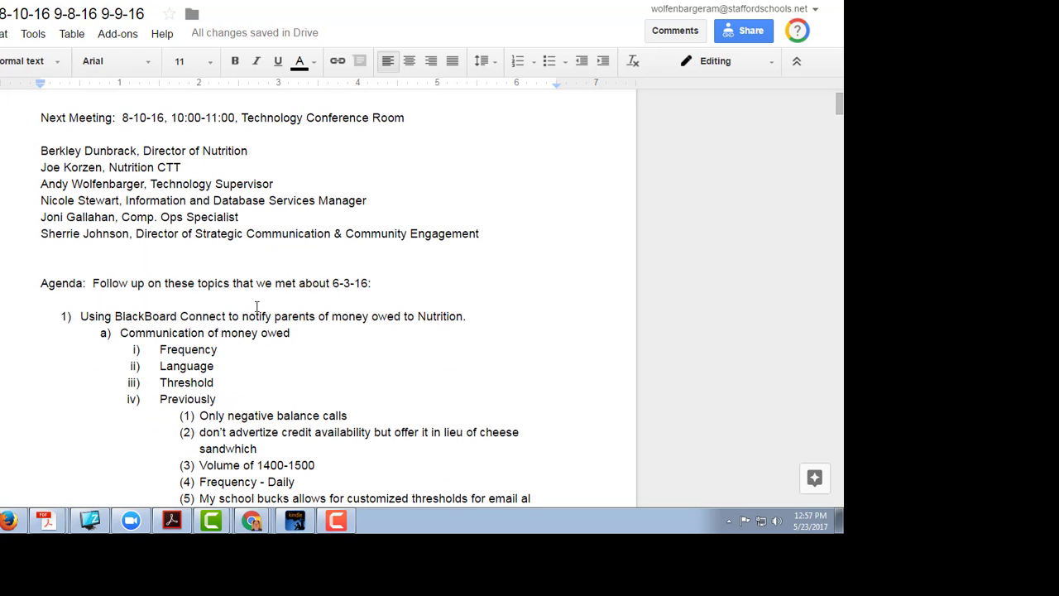
{"action": "left_click", "coordinate": [48, 151]}
{"action": "scroll", "coordinate": [154, 286], "scroll_direction": "down", "scroll_amount": 1}
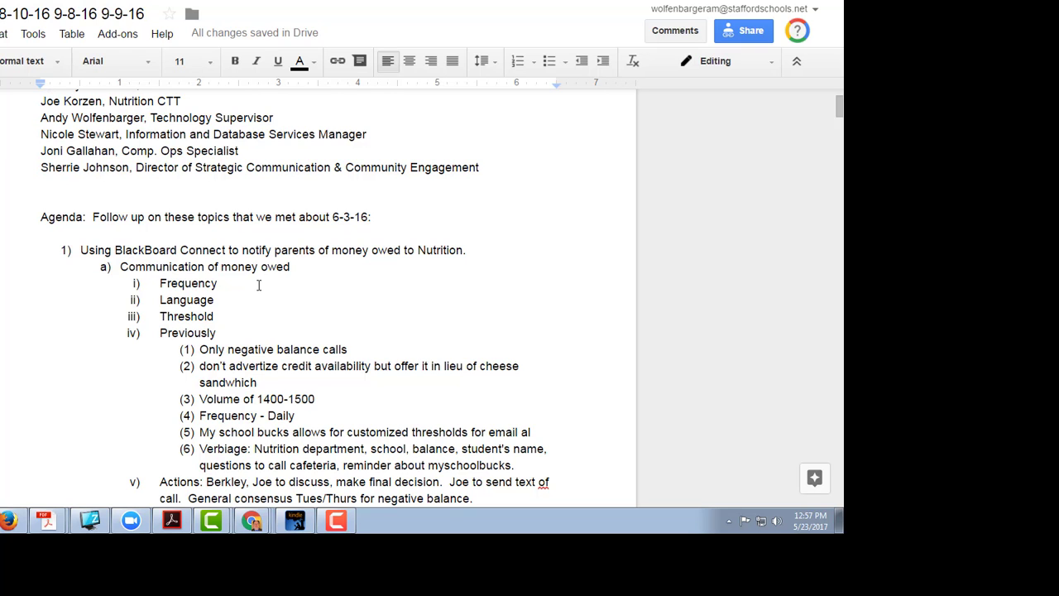
Search the Nutrition meeting notes for "pictures".
{"action": "key", "text": "ctrl+f"}
{"action": "type", "text": "pi"}
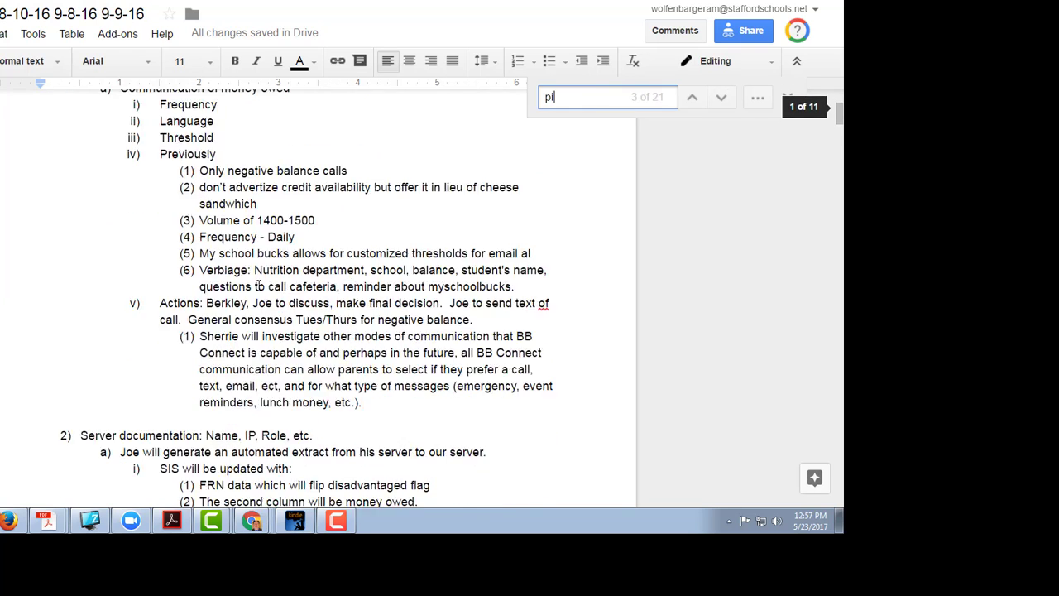
{"action": "type", "text": "ctures"}
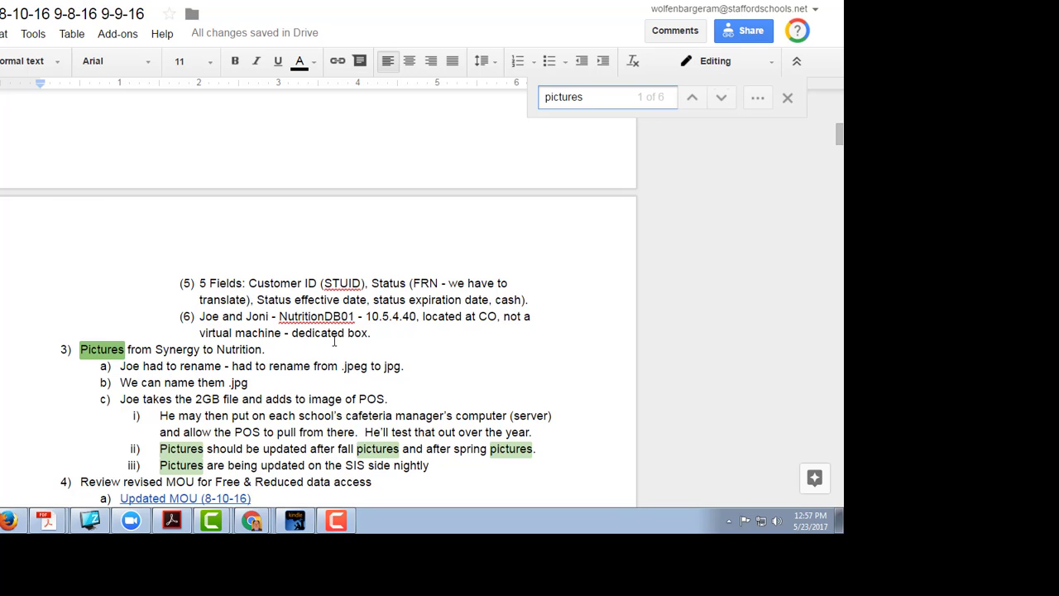
Open the linked "Updated MOU (8-10-16)" document from agenda item 4, view it, and close it to return to the meeting notes.
{"action": "scroll", "coordinate": [297, 401], "scroll_direction": "down", "scroll_amount": 2}
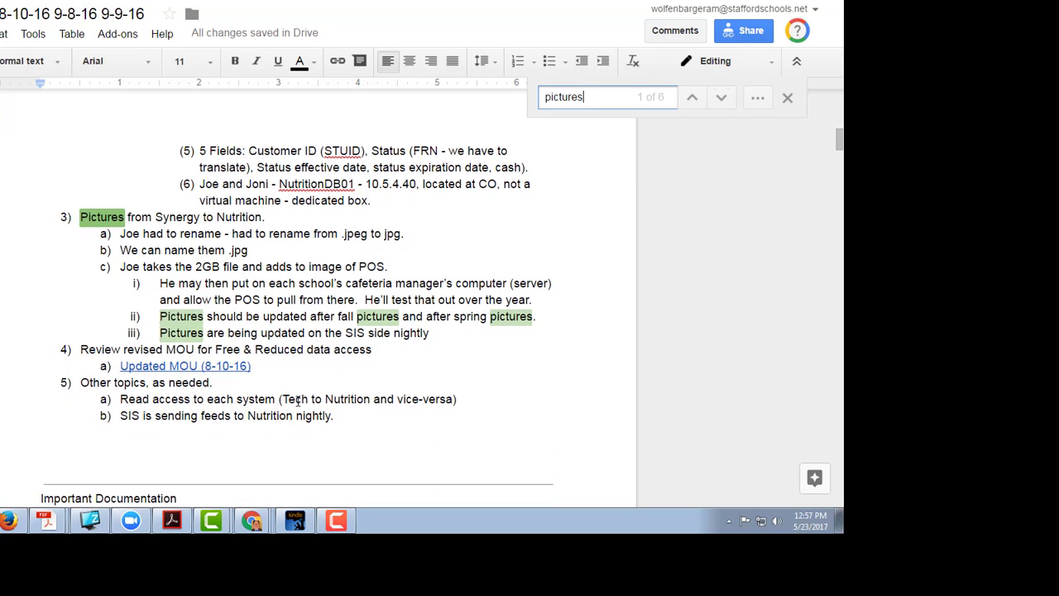
{"action": "left_click", "coordinate": [166, 367]}
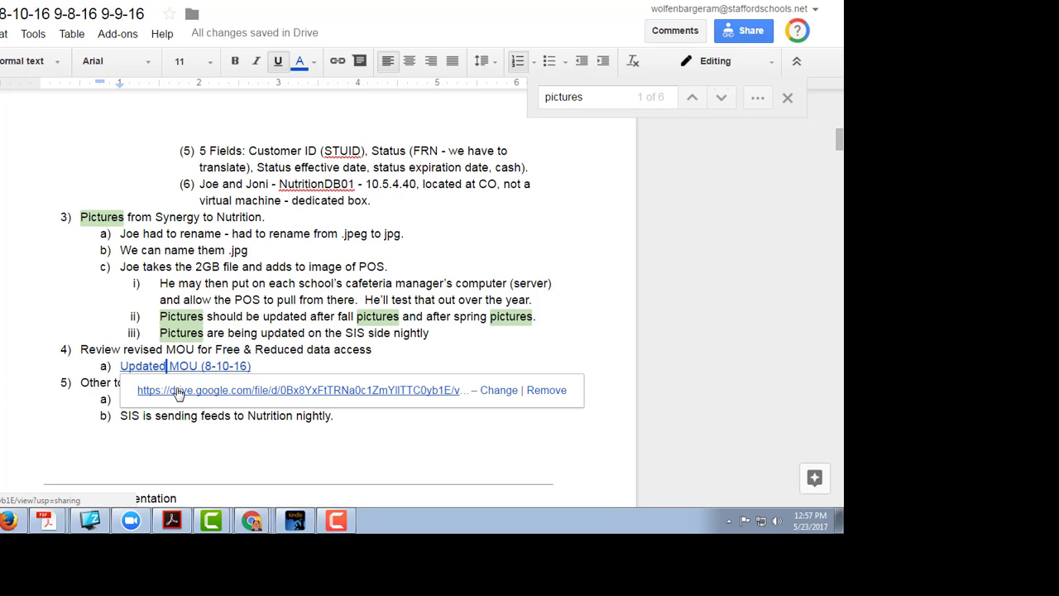
{"action": "left_click", "coordinate": [177, 392]}
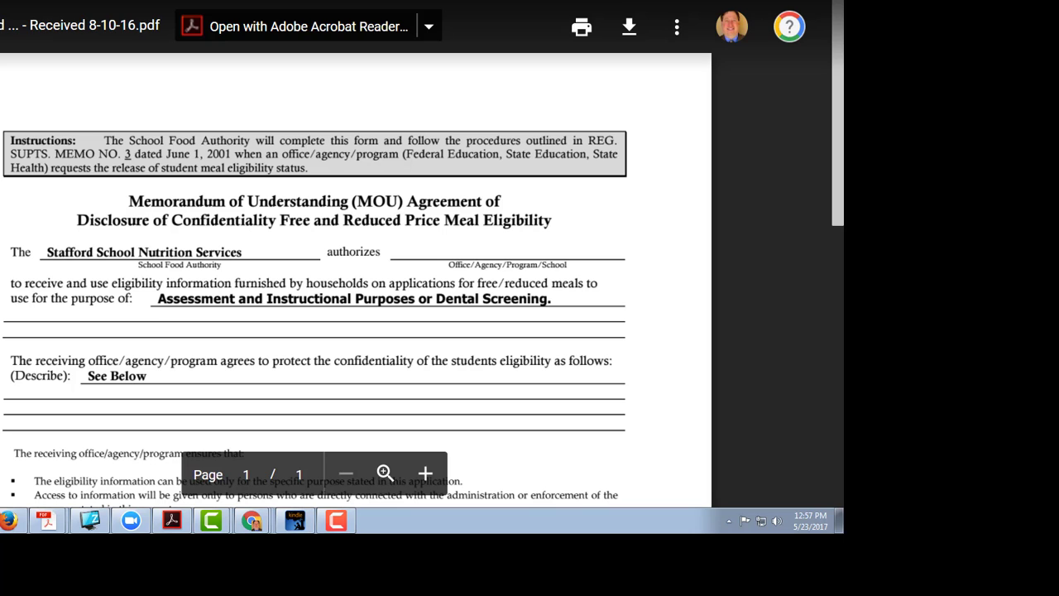
{"action": "key", "text": "ctrl+w"}
{"action": "left_click", "coordinate": [323, 316]}
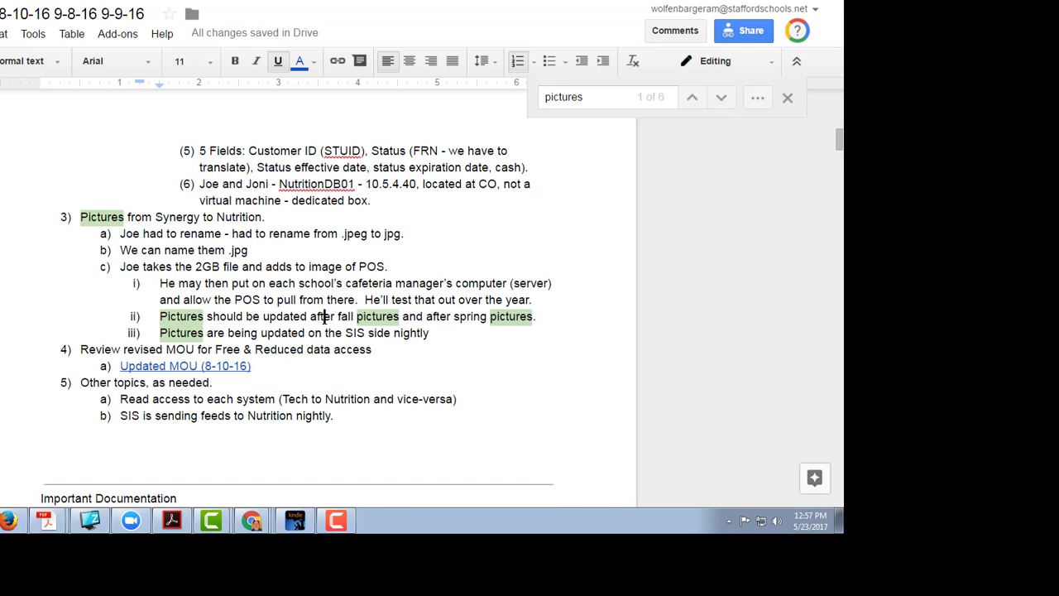
Highlight the meeting dates in the document title, deselect them, and examine the Important Documentation section below the agenda.
{"action": "scroll", "coordinate": [298, 362], "scroll_direction": "down", "scroll_amount": 3}
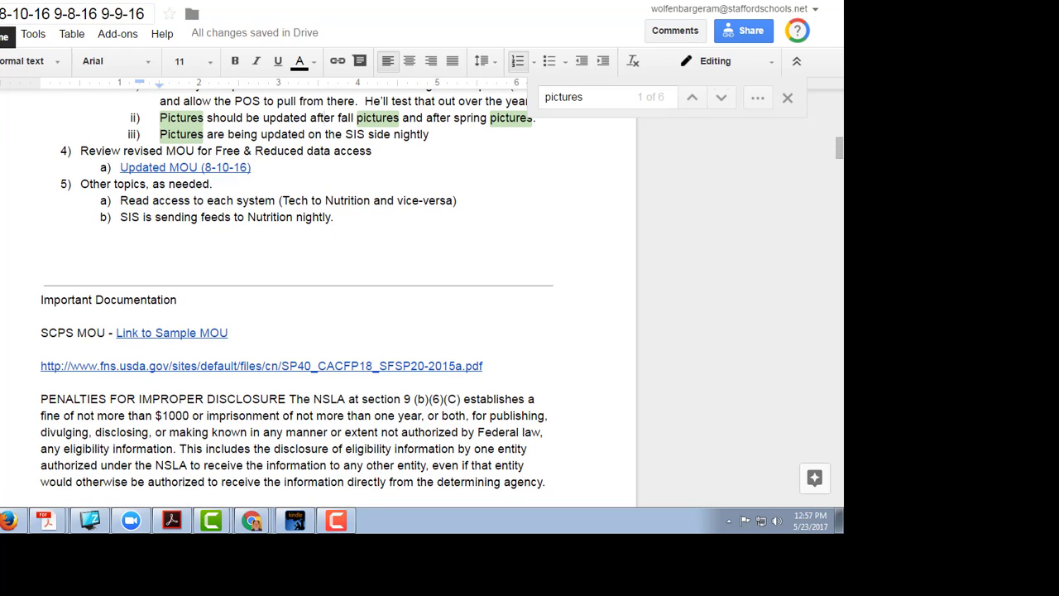
{"action": "left_click_drag", "start_coordinate": [3, 14], "coordinate": [140, 14]}
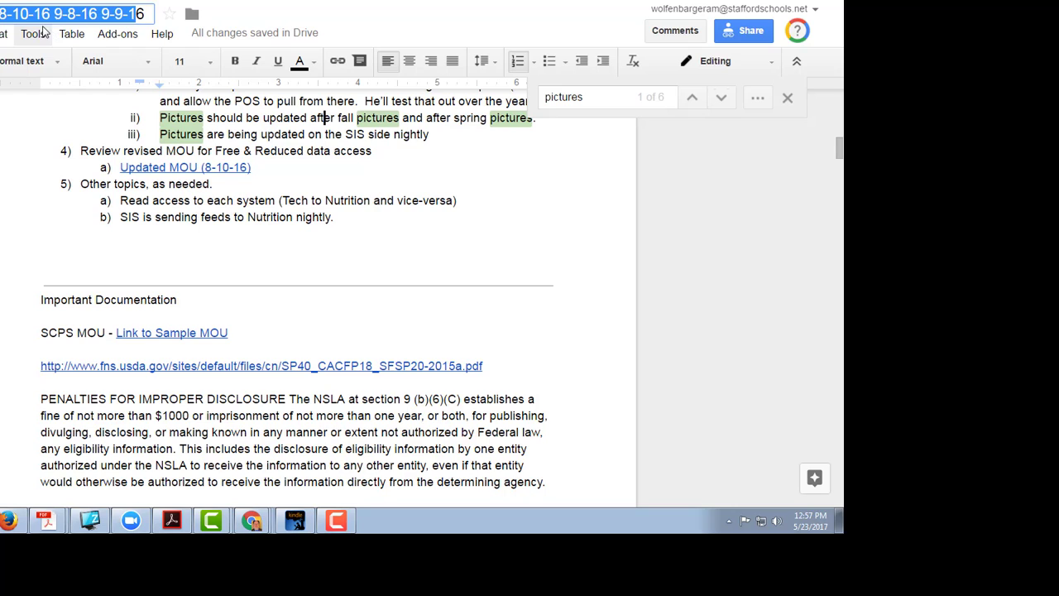
{"action": "left_click", "coordinate": [263, 246]}
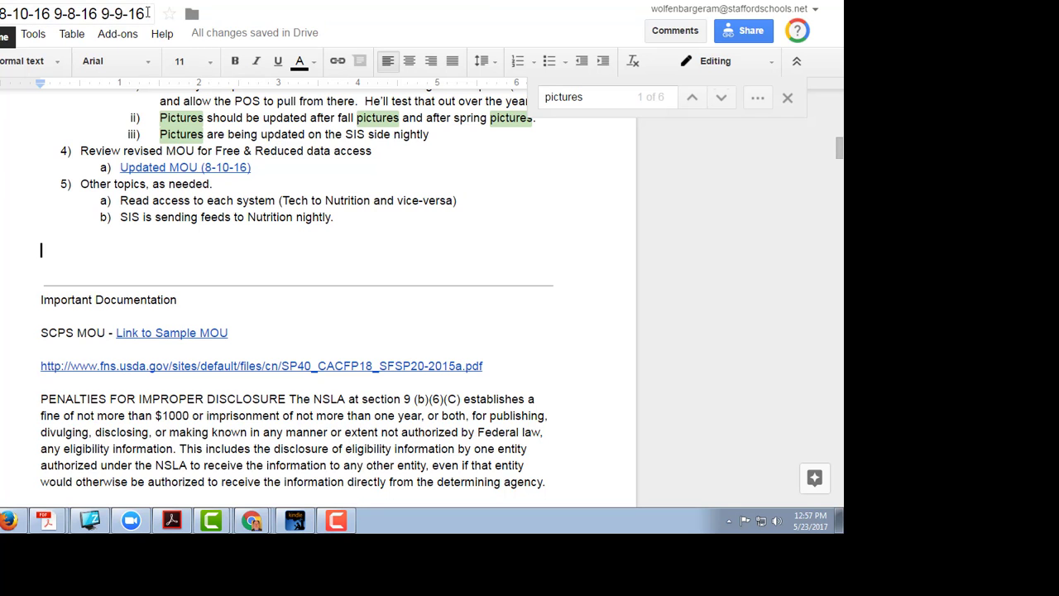
{"action": "scroll", "coordinate": [258, 279], "scroll_direction": "down", "scroll_amount": 3}
{"action": "scroll", "coordinate": [224, 232], "scroll_direction": "up", "scroll_amount": 1}
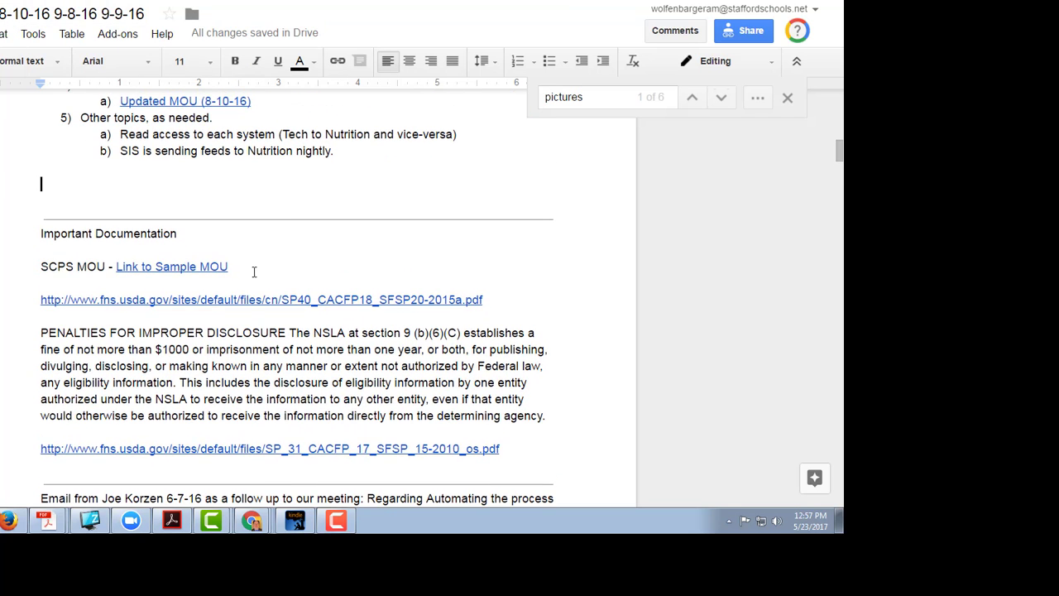